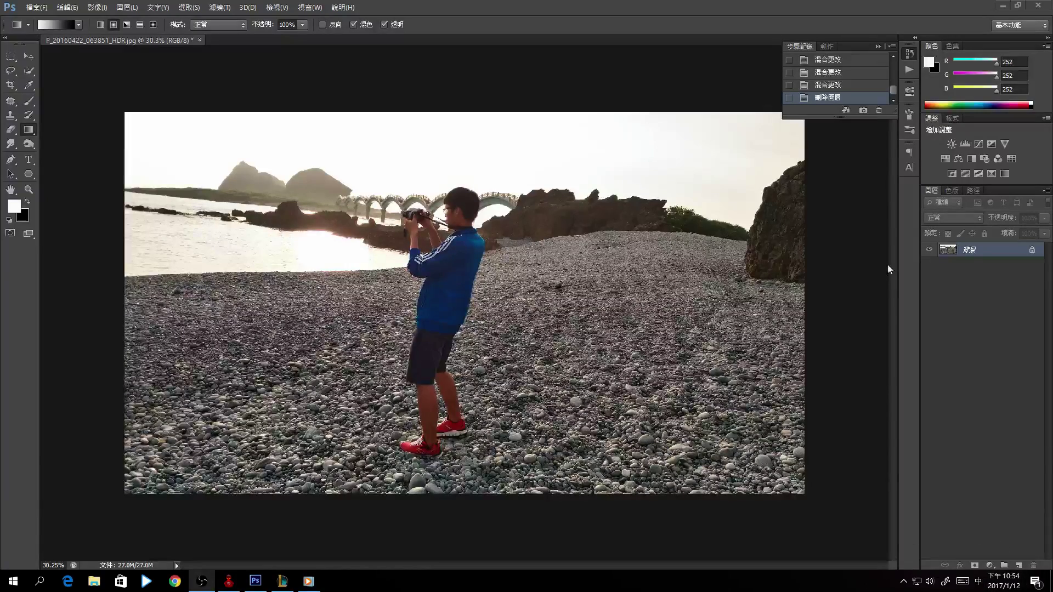
Duplicate the beach photo's Background layer so a copy sits above the original
click(981, 402)
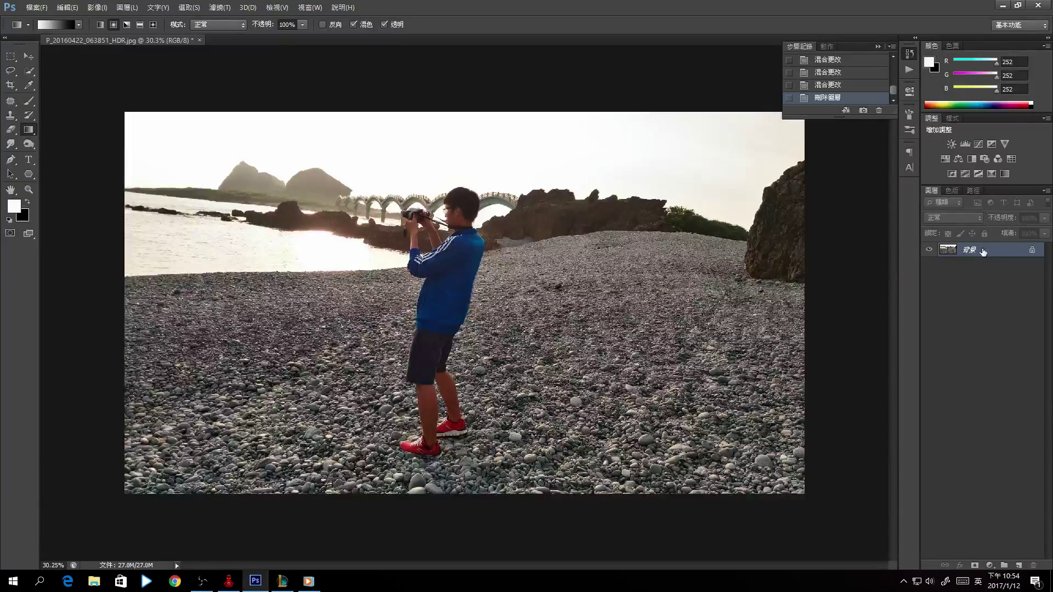
drag(976, 251, 1019, 563)
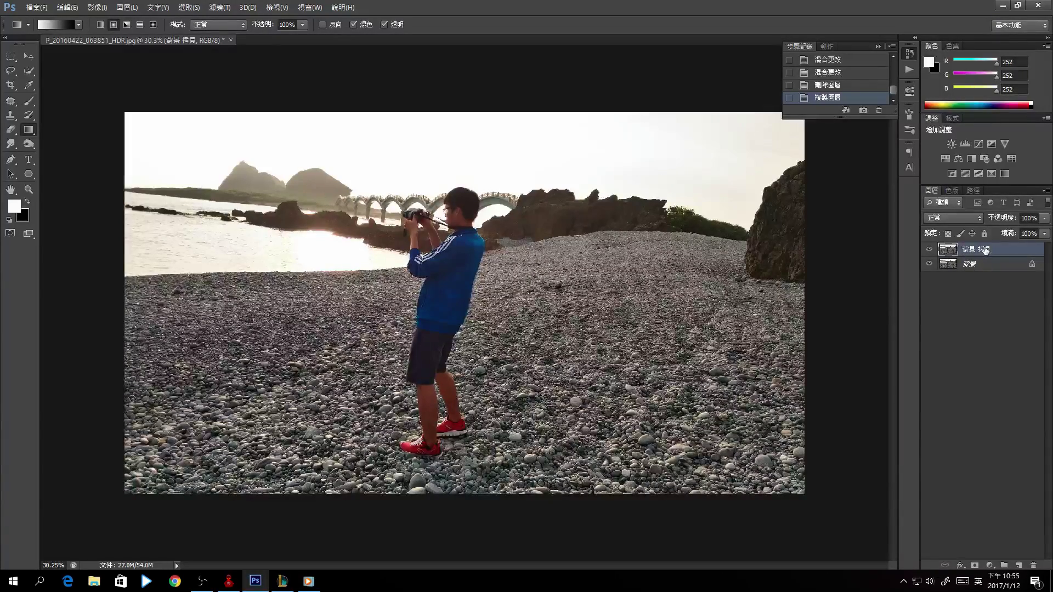
click(97, 8)
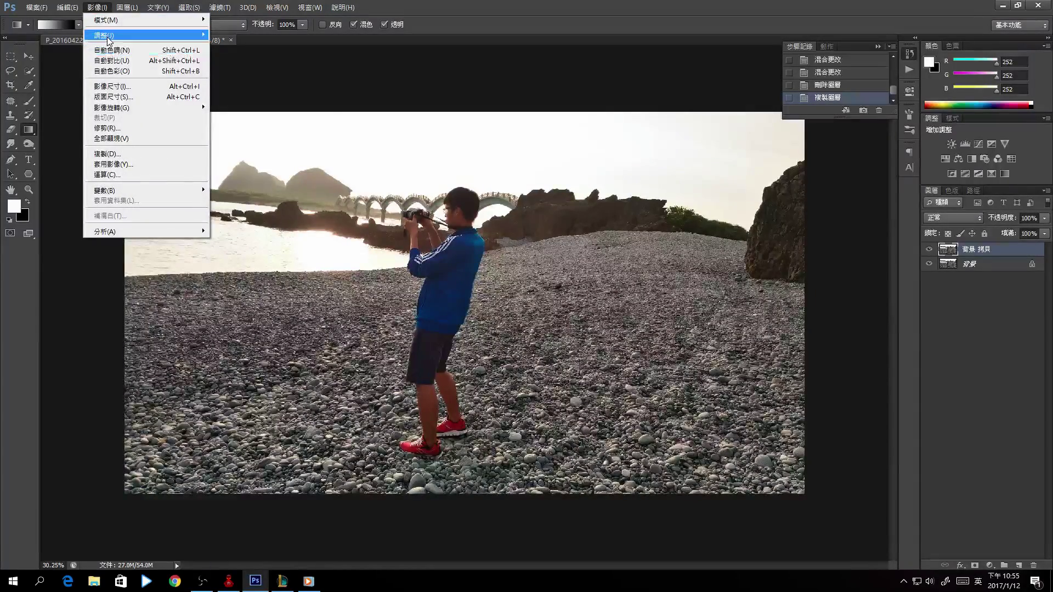
mouse_move(104, 34)
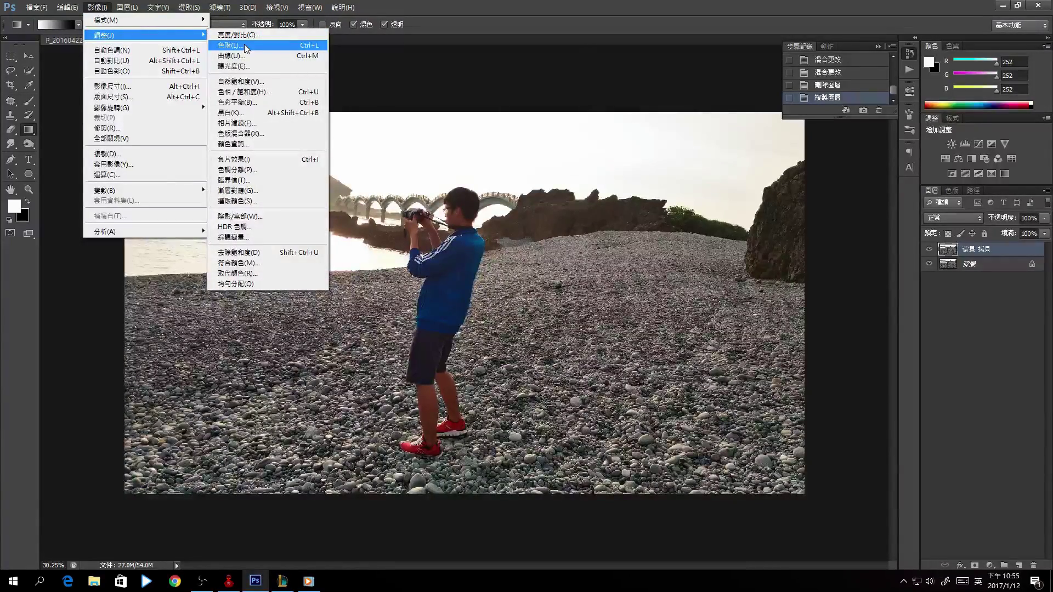
Apply Levels to the copied layer with input levels 15, 1.00 and 223
click(244, 46)
drag(784, 377, 700, 188)
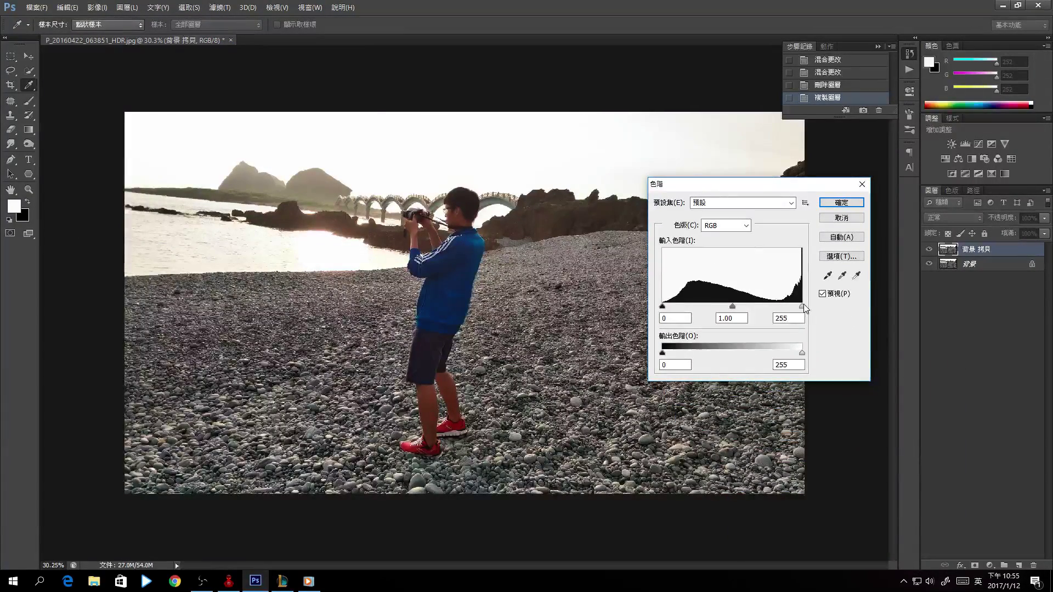
drag(802, 305, 782, 303)
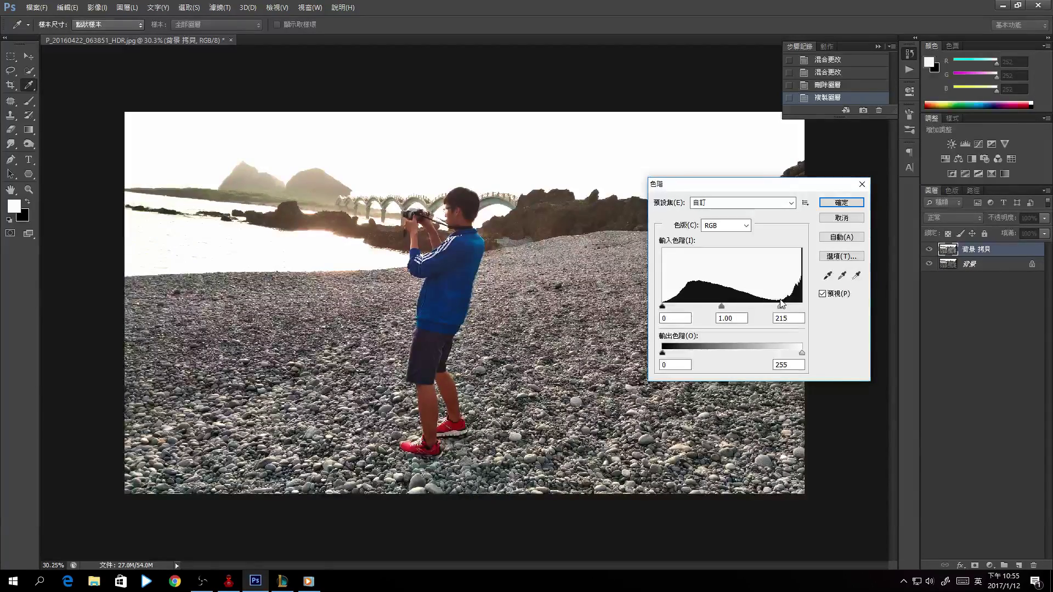
drag(782, 303, 786, 306)
drag(663, 306, 671, 307)
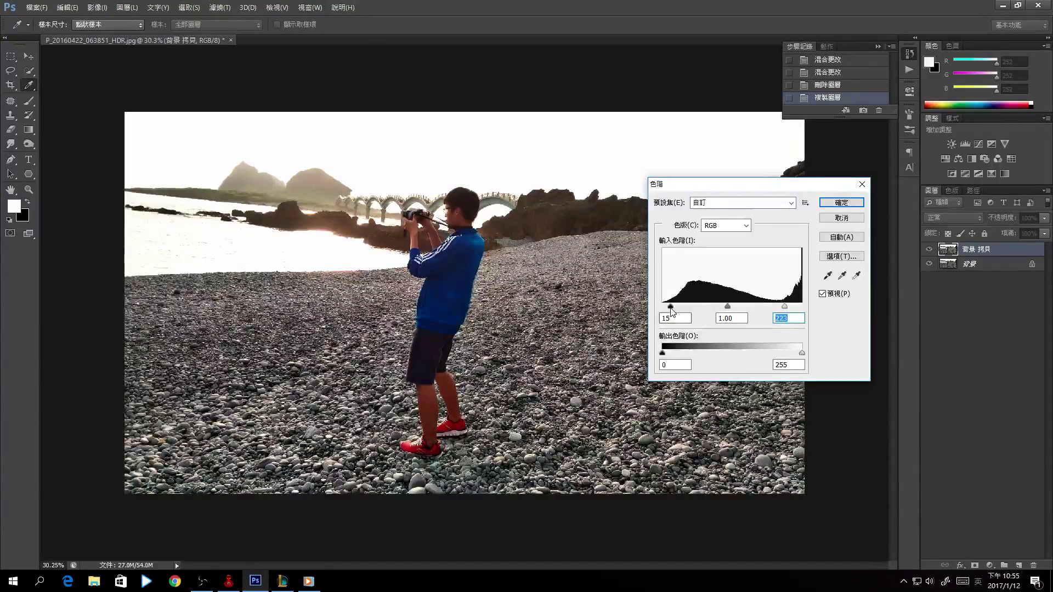
drag(771, 183, 771, 192)
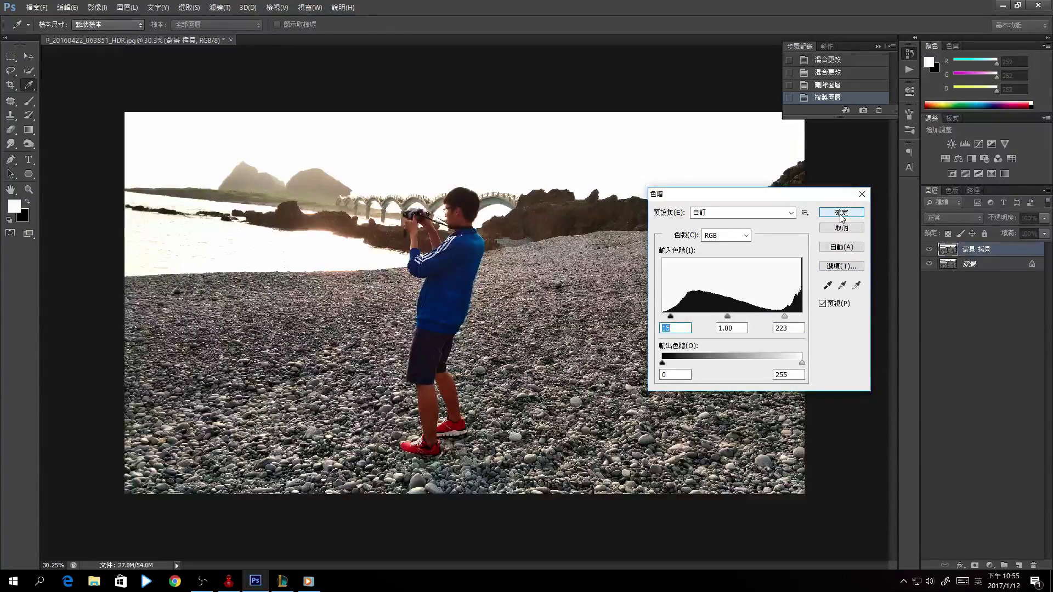
click(841, 213)
key(g)
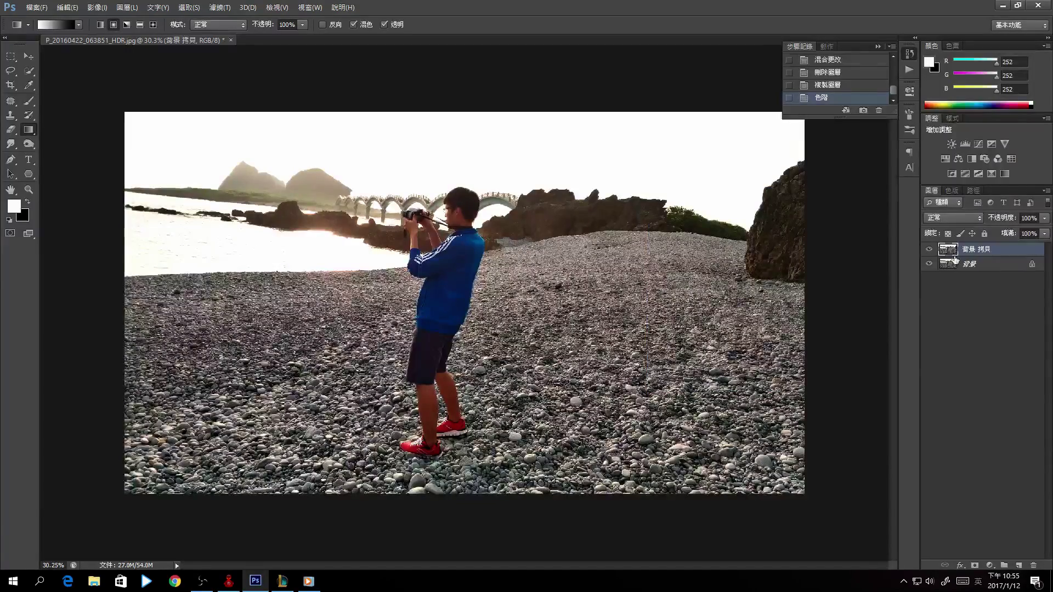
click(928, 251)
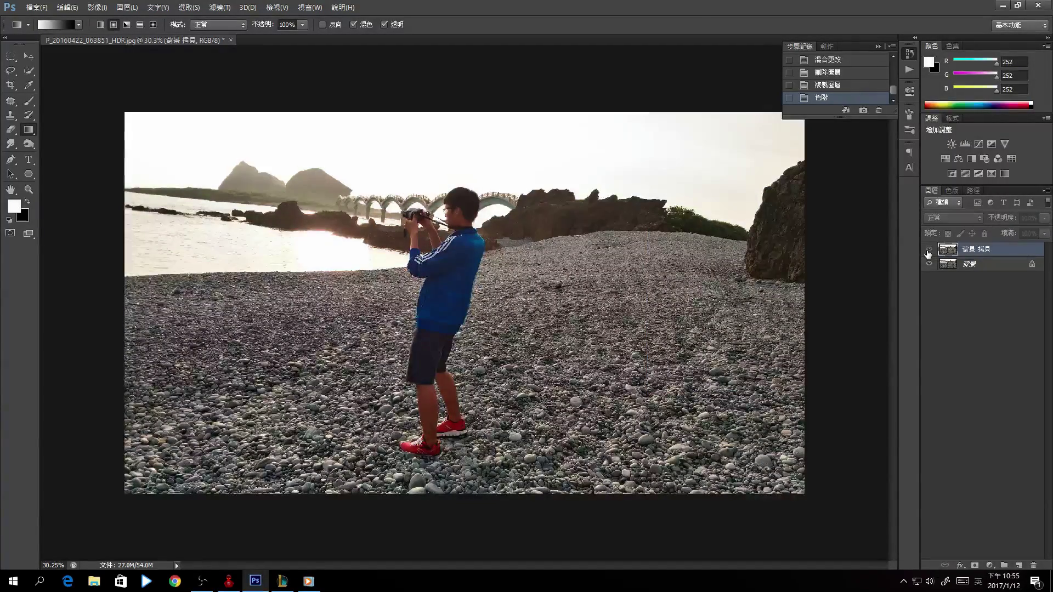
click(928, 251)
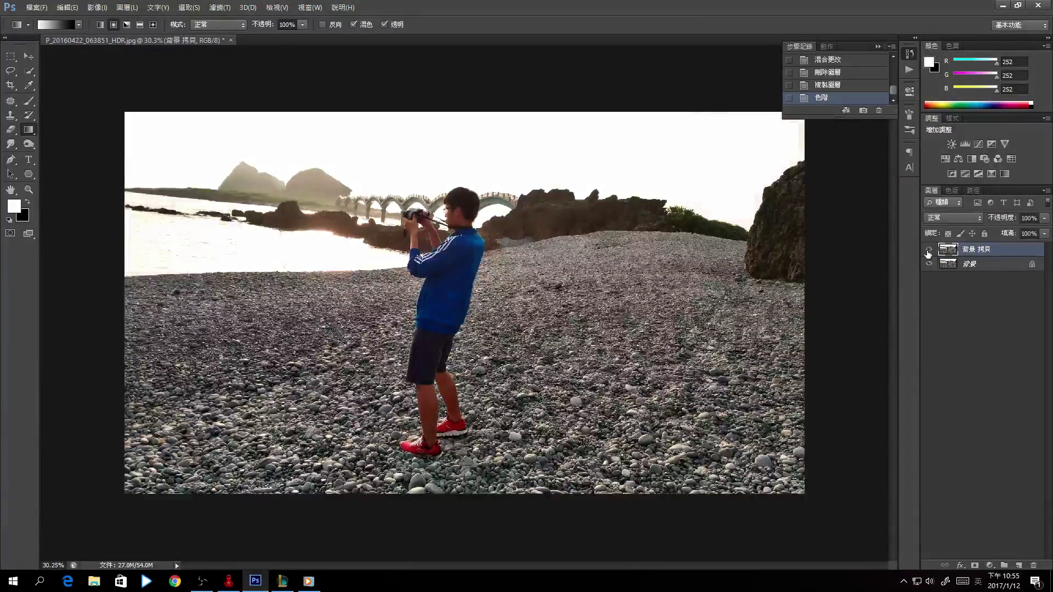
click(928, 250)
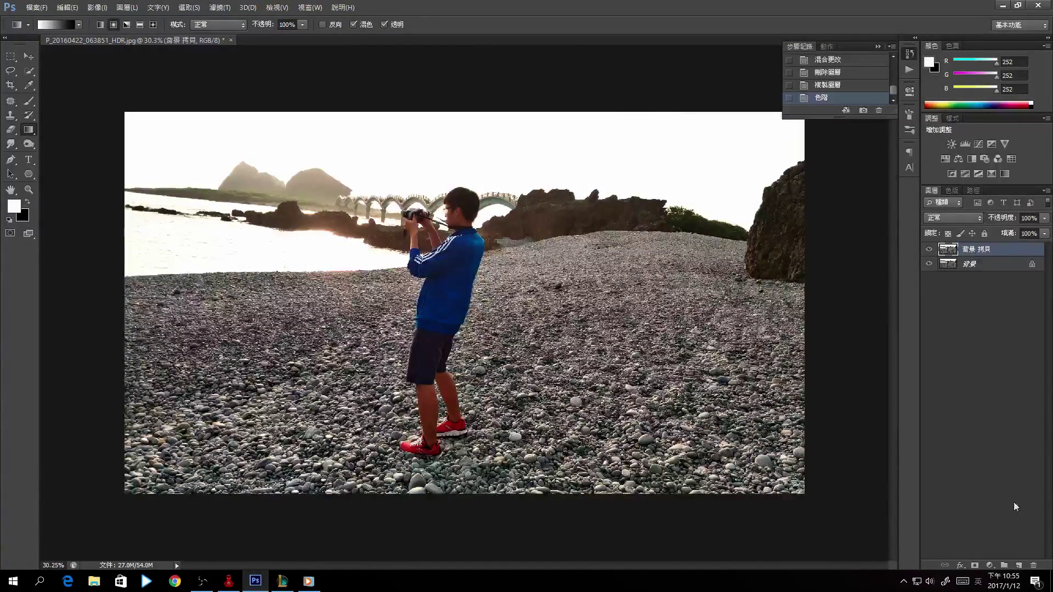
Add Layer 1 with a linear white-to-black gradient from upper left to lower right
click(1020, 567)
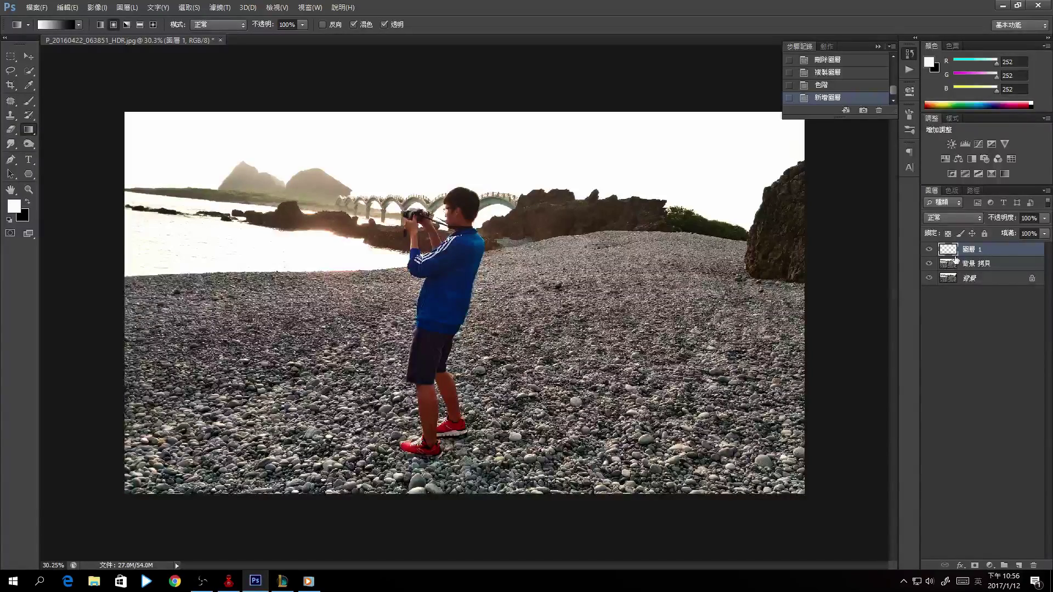
drag(365, 194, 794, 425)
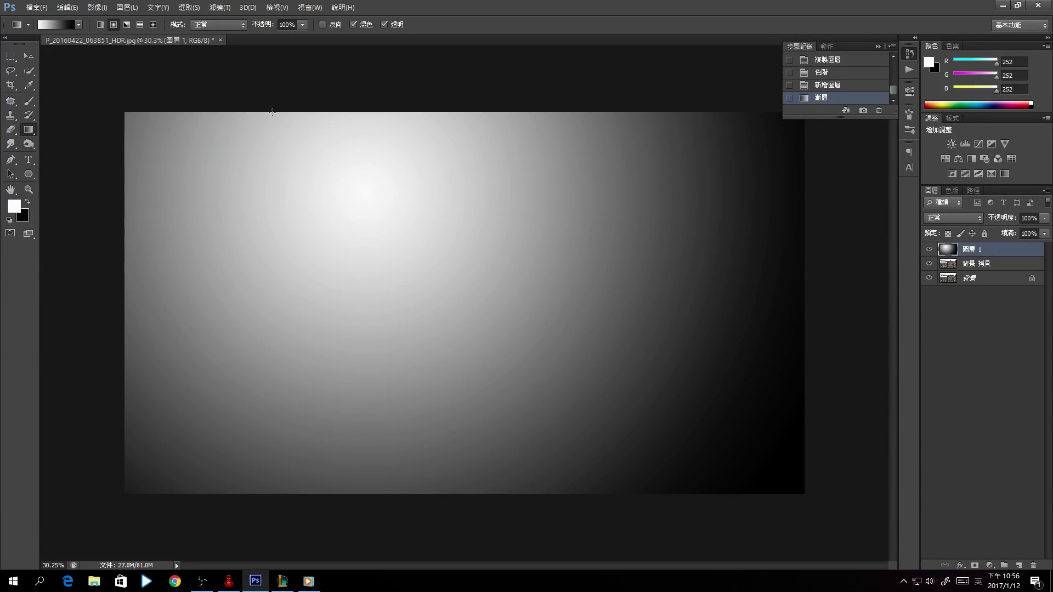
click(98, 26)
drag(238, 179, 776, 468)
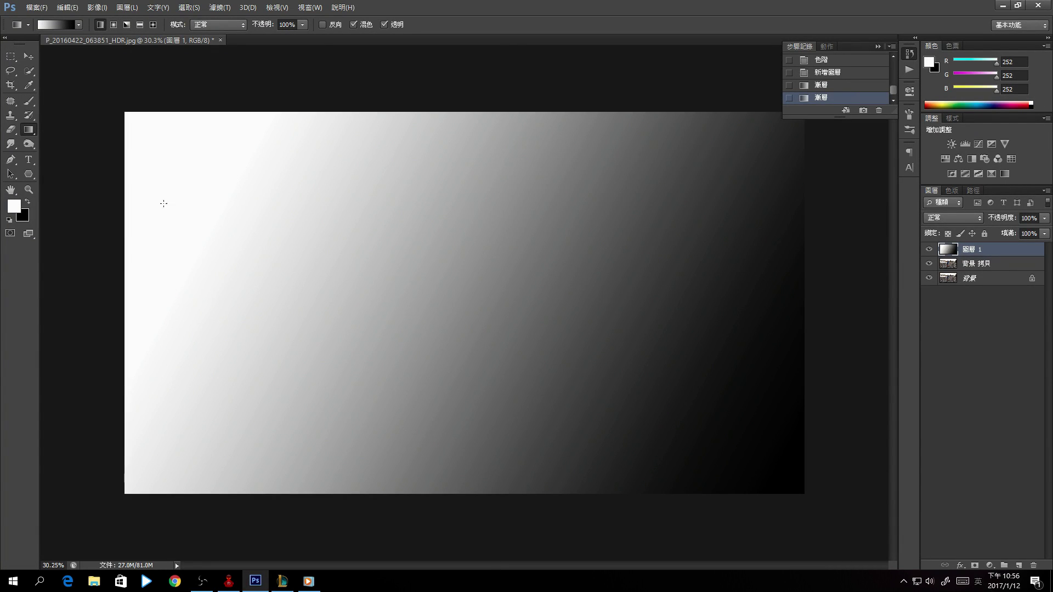
drag(163, 204, 805, 486)
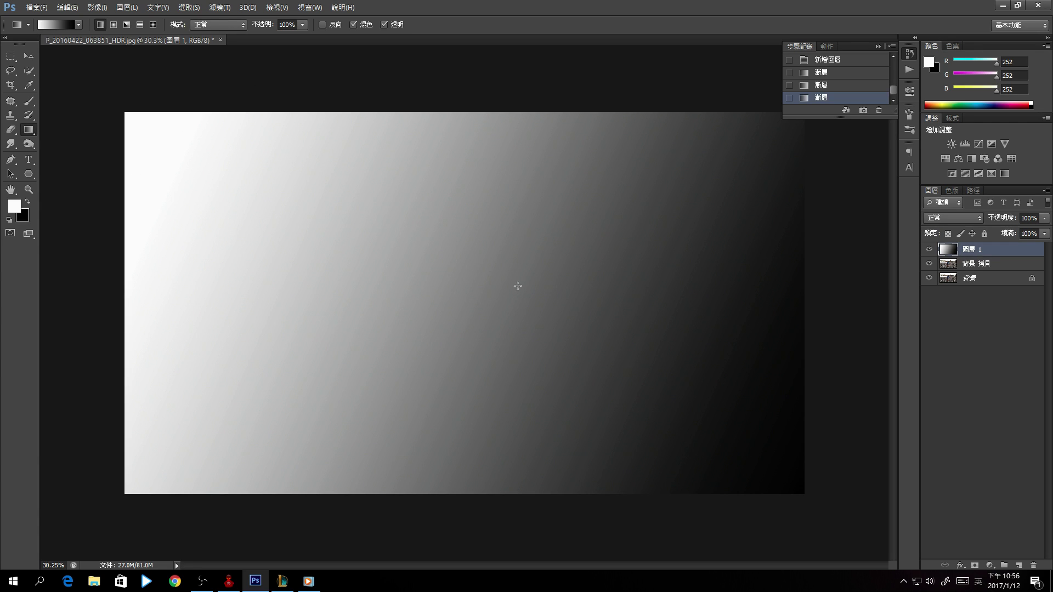
click(211, 9)
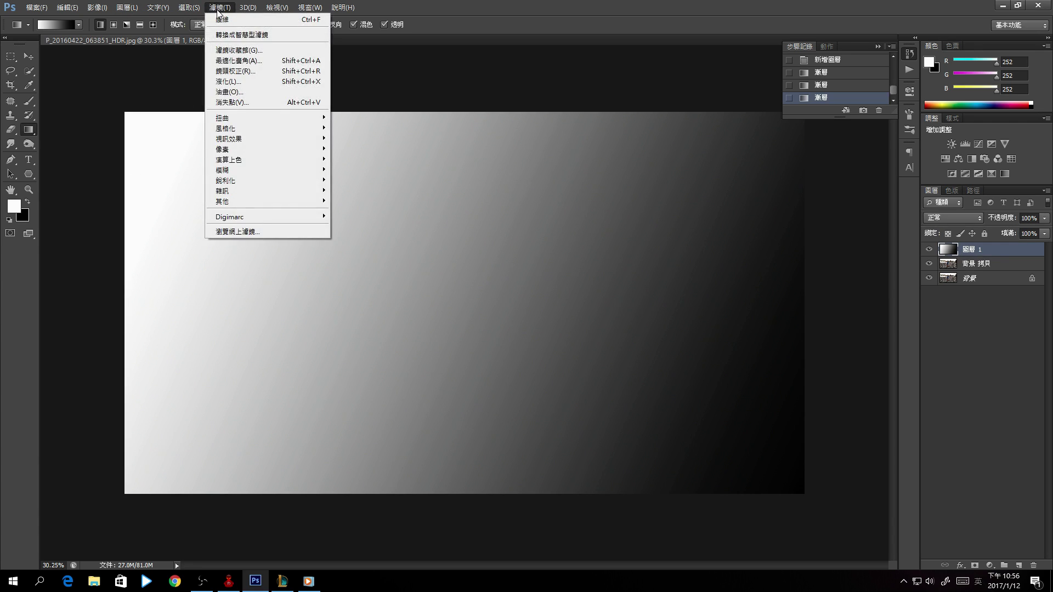
mouse_move(246, 159)
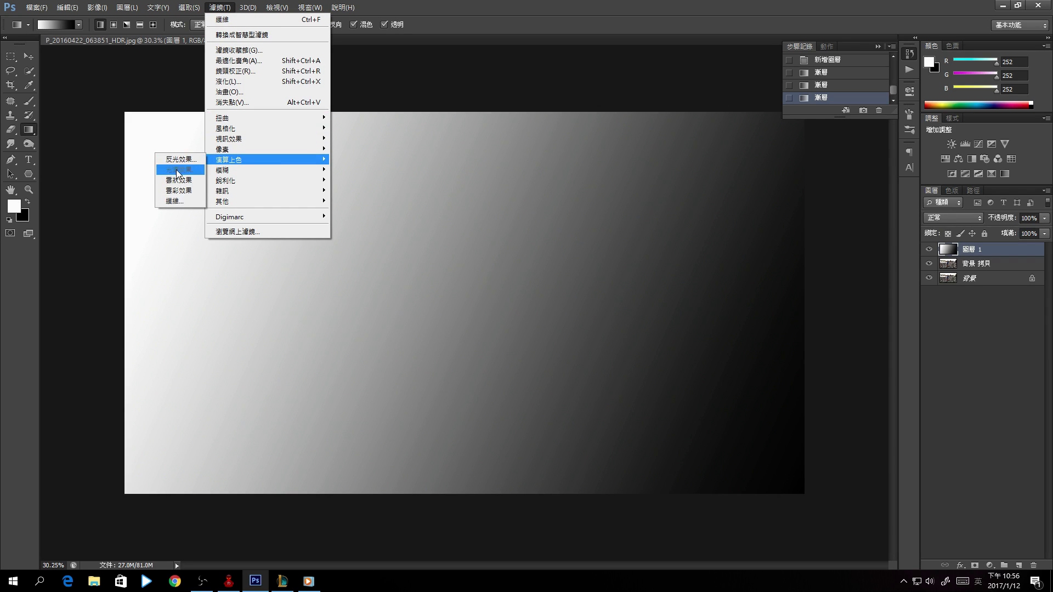
Render Fibers on Layer 1 with variance 7 and strength 7
click(173, 202)
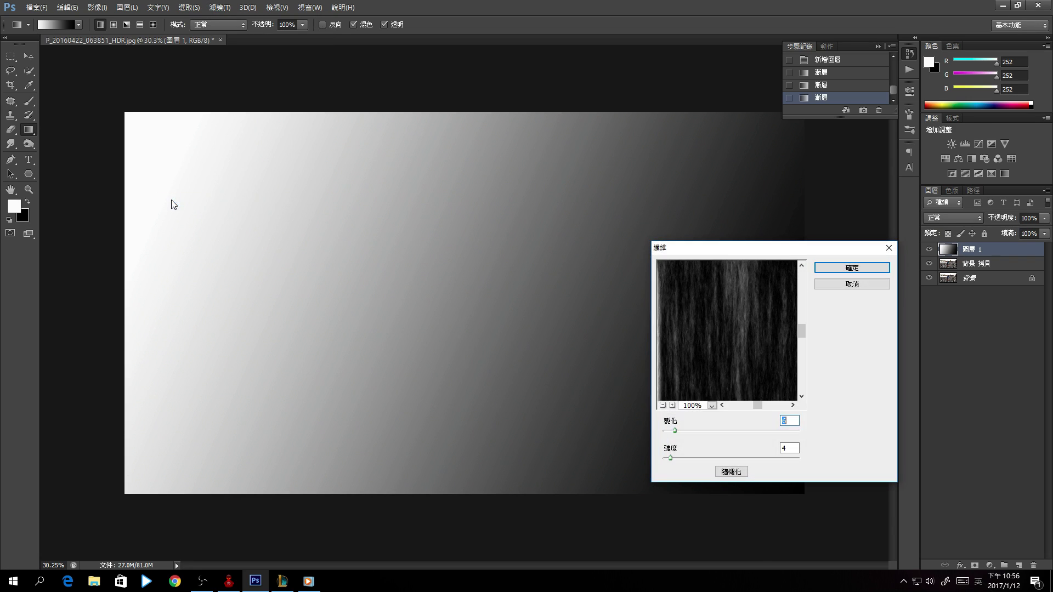
drag(759, 250, 454, 142)
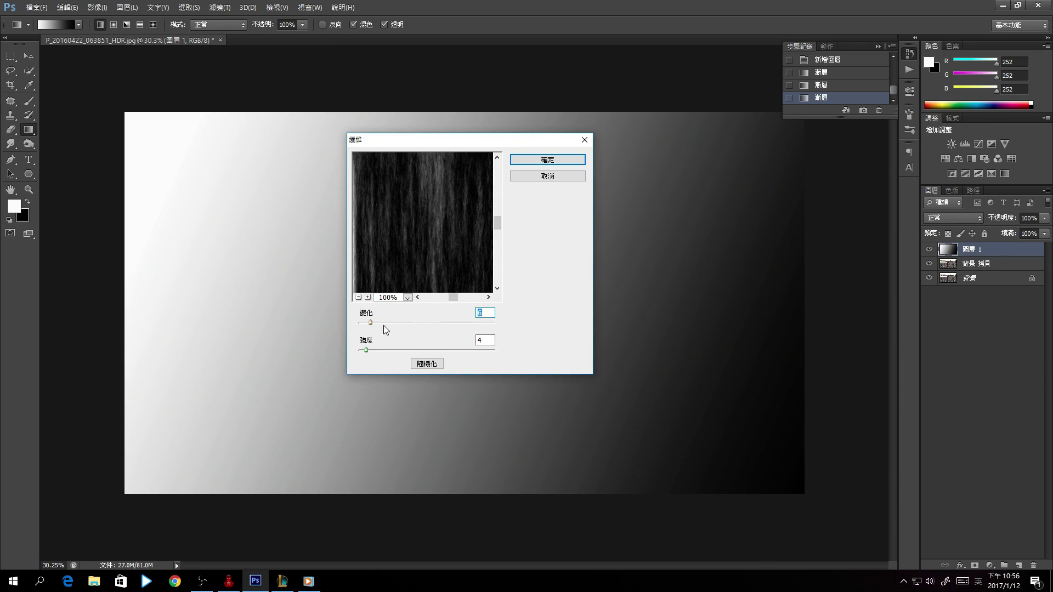
mouse_move(368, 323)
mouse_down()
mouse_move(390, 323)
mouse_move(373, 322)
mouse_up()
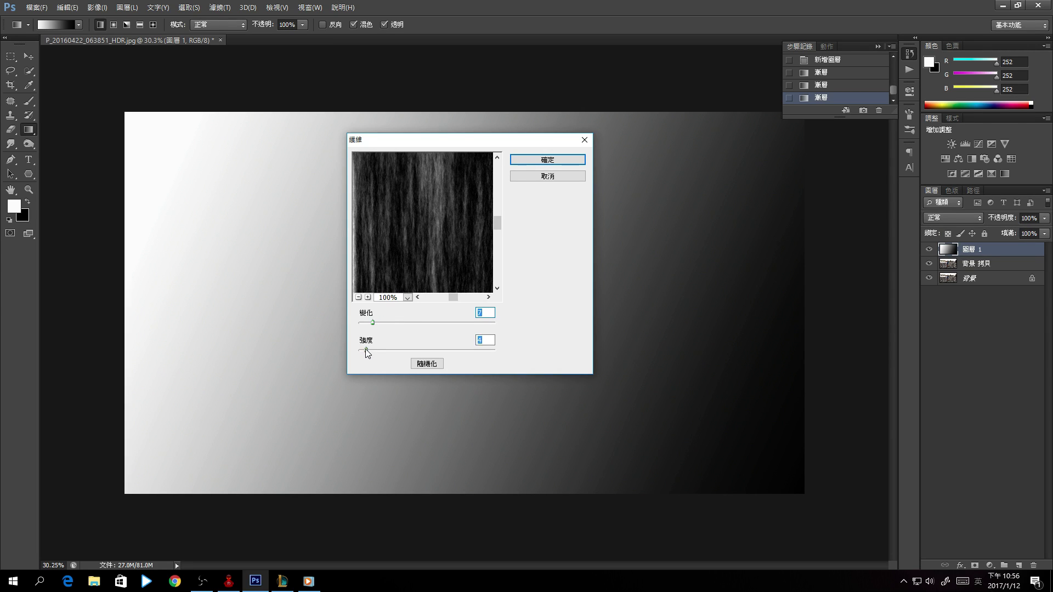
mouse_move(366, 351)
mouse_down()
mouse_move(354, 351)
mouse_move(370, 351)
mouse_up()
click(547, 160)
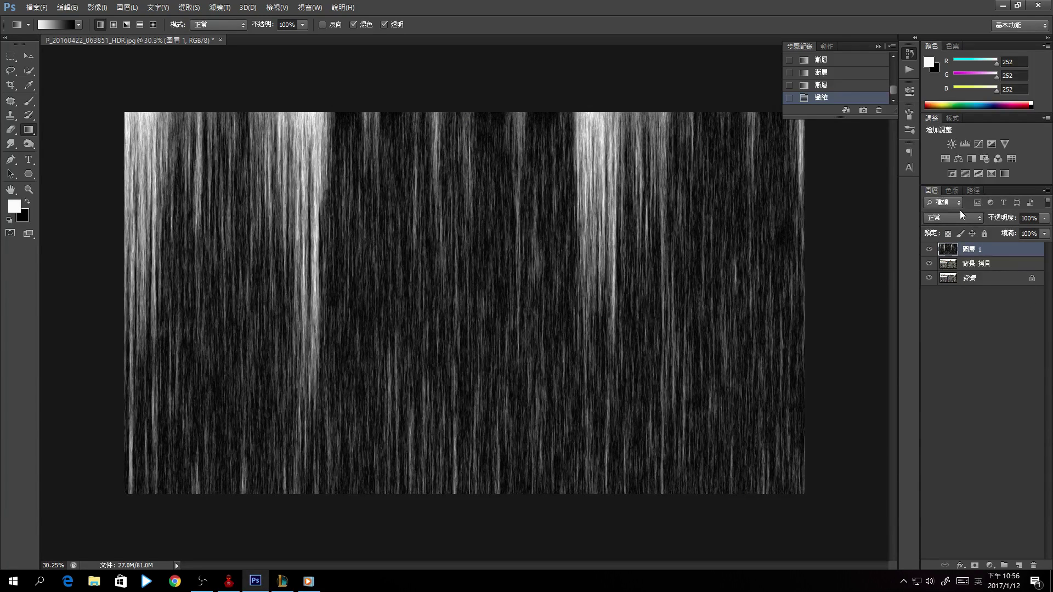
Rotate Layer 1 about 88° and stretch it so horizontal fibers fill the canvas
click(29, 57)
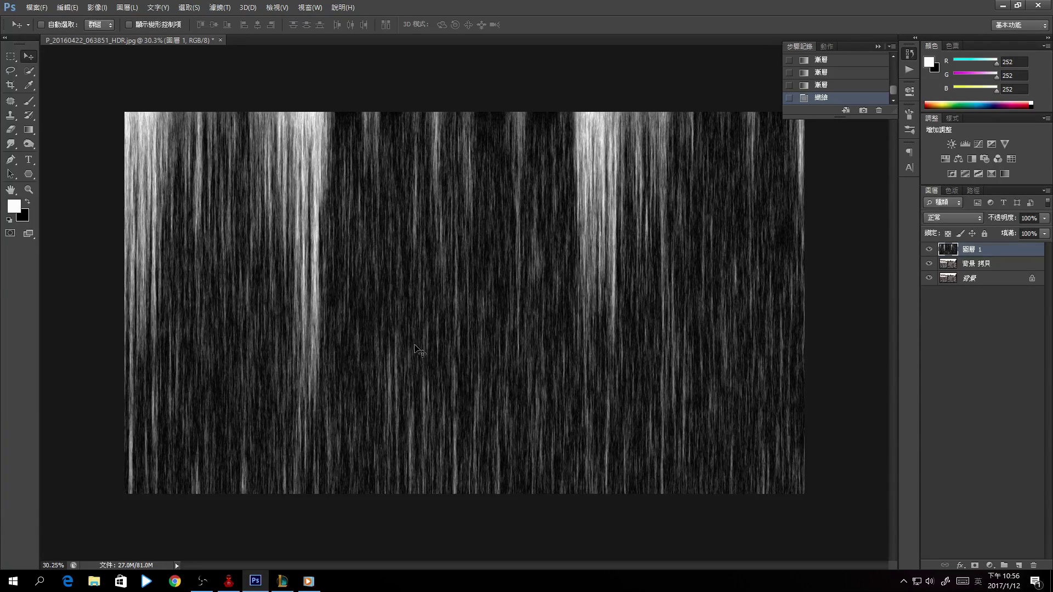
key(ctrl+t)
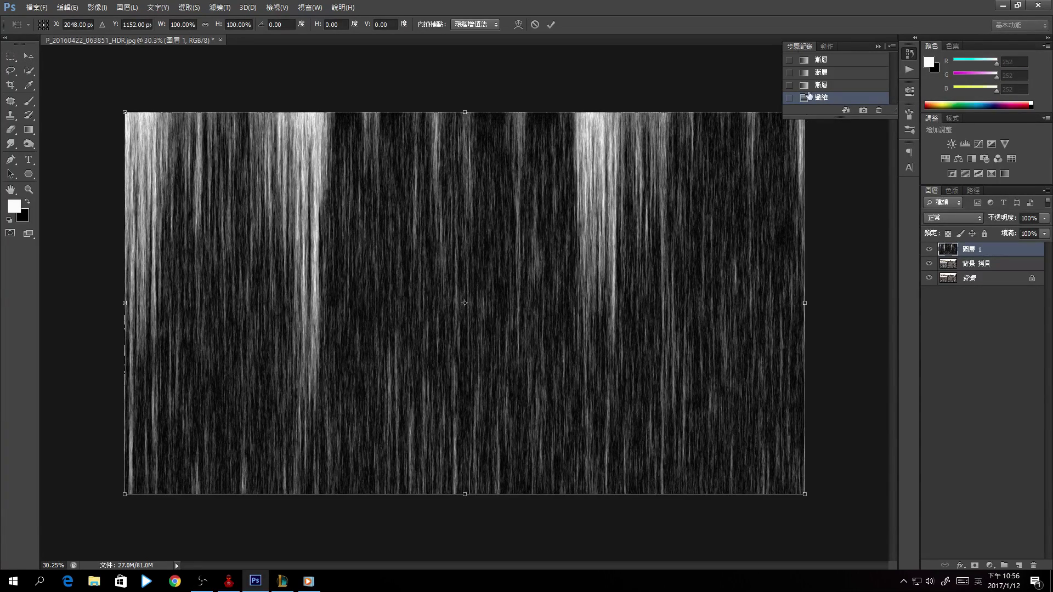
click(878, 46)
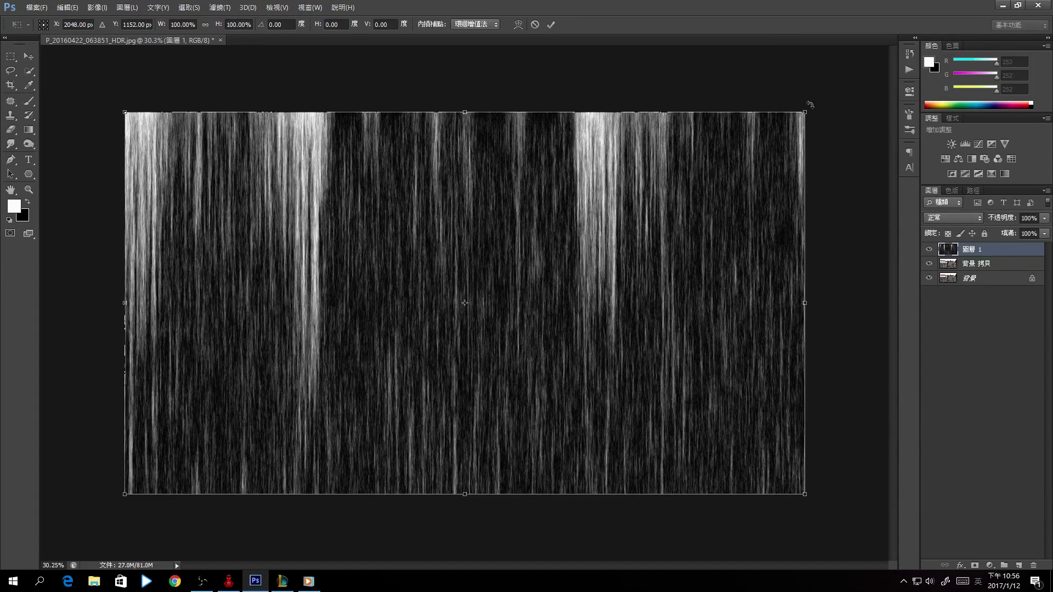
mouse_move(804, 112)
mouse_down()
mouse_move(613, 193)
mouse_move(410, 418)
mouse_move(391, 352)
mouse_up()
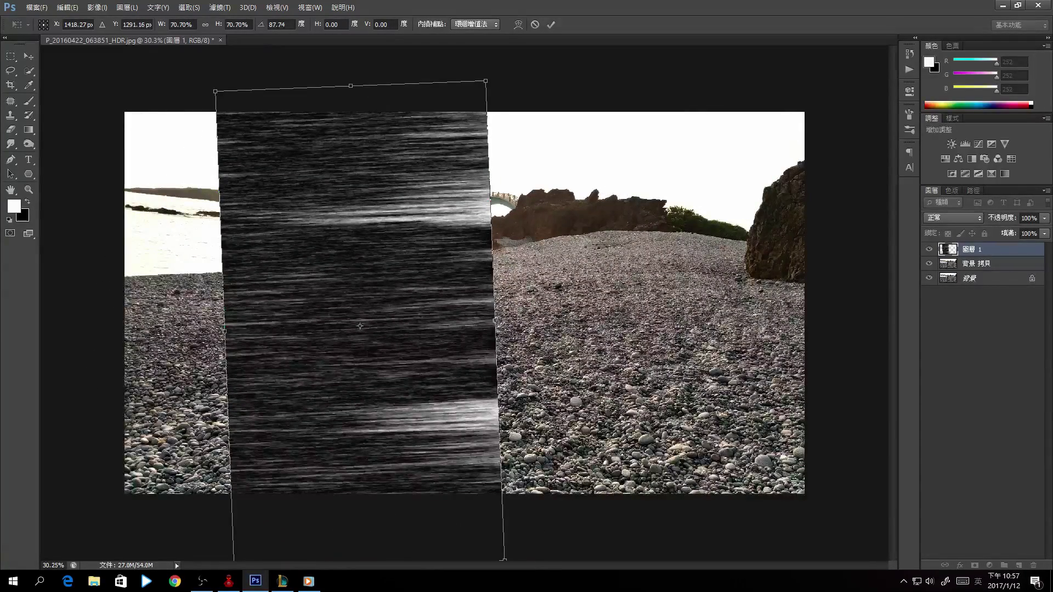
drag(226, 334, 111, 336)
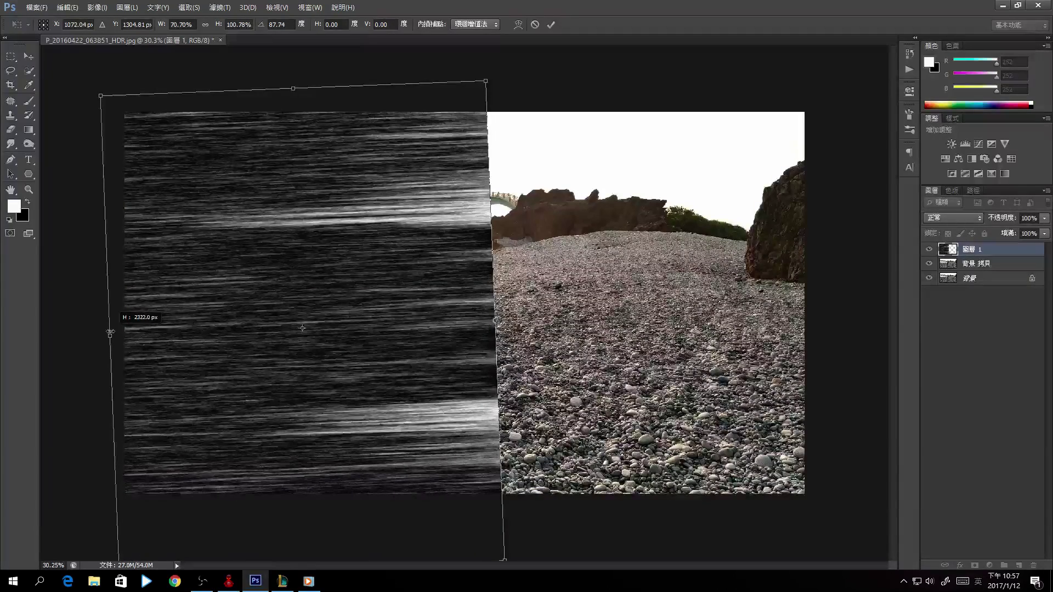
drag(496, 321, 839, 304)
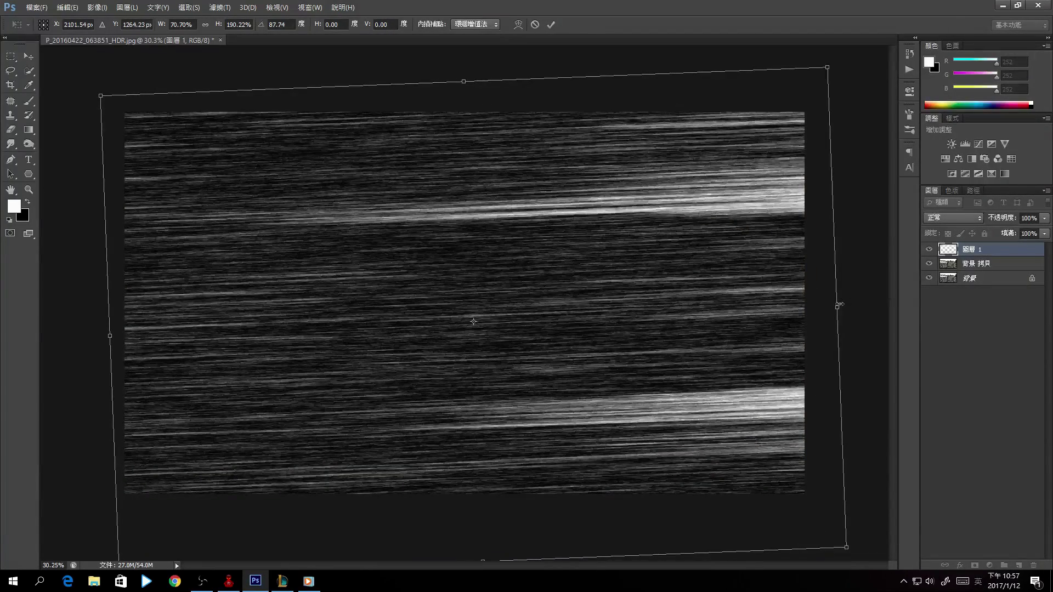
key(Return)
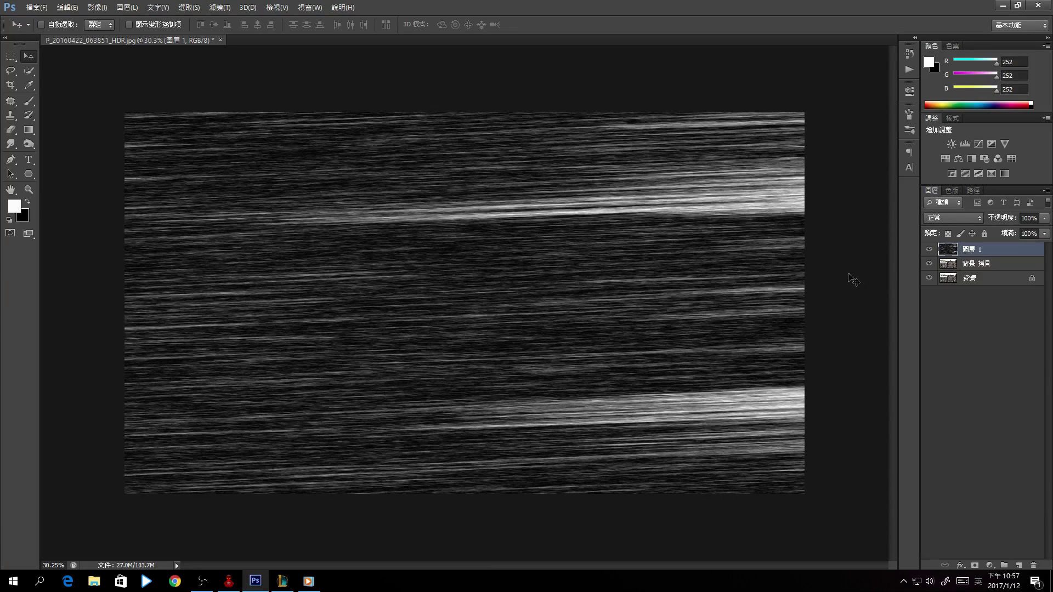
Lower Layer 1's opacity to 13%, leaving only faint fiber streaks
click(1044, 218)
drag(1024, 230, 1008, 230)
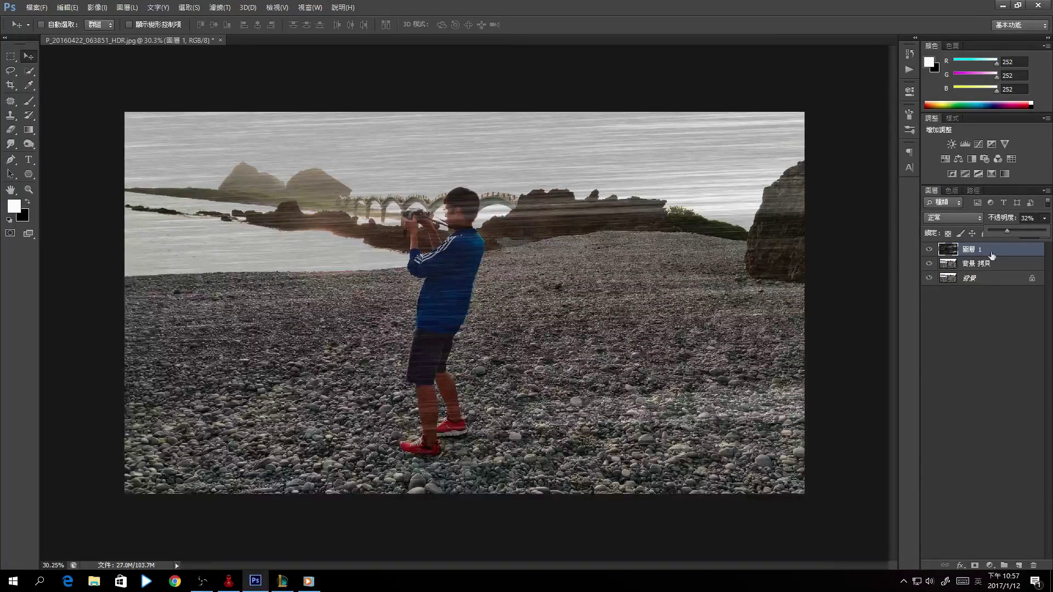
drag(1002, 230, 996, 231)
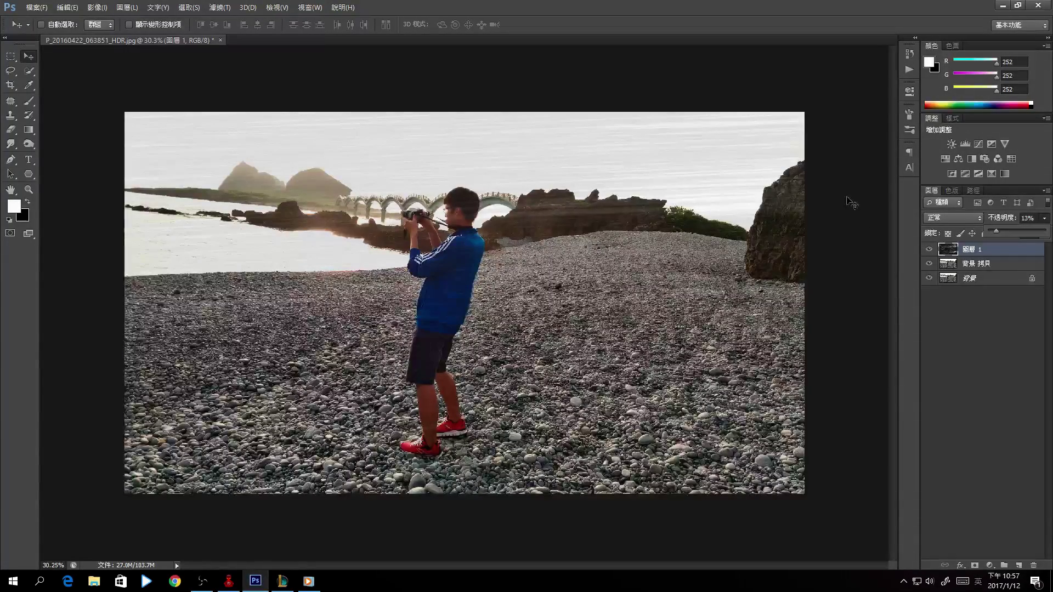
click(838, 257)
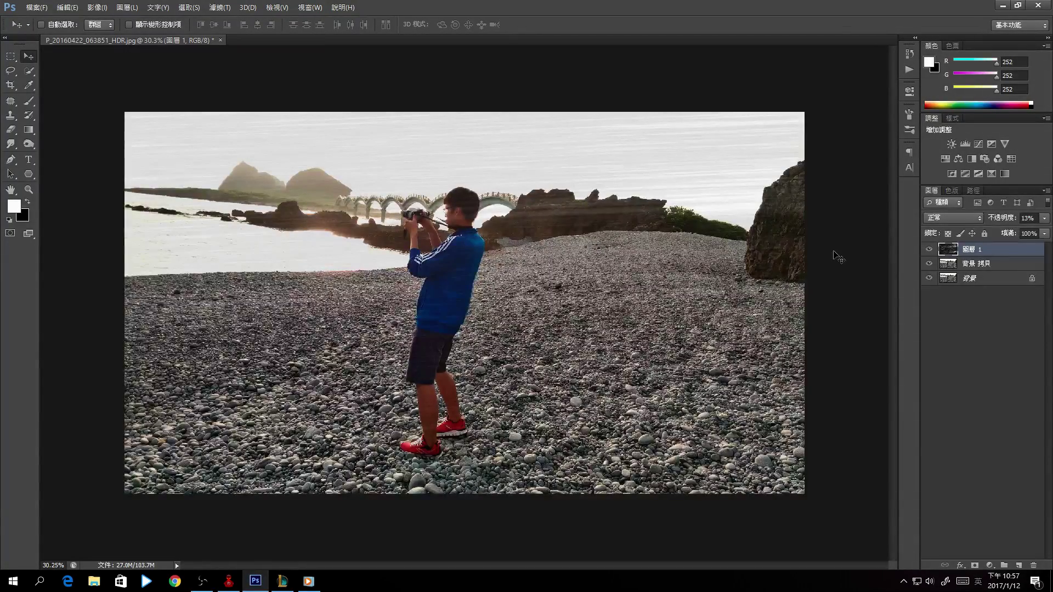
click(972, 219)
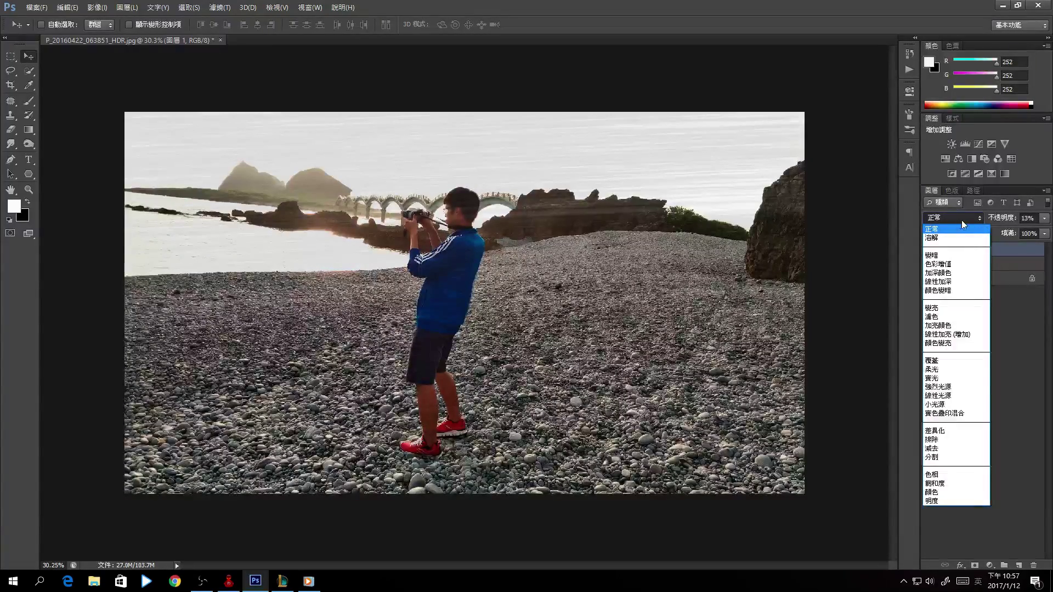
Try Overlay and Soft Light on 圖層 1 and raise its opacity to 73%
click(1008, 340)
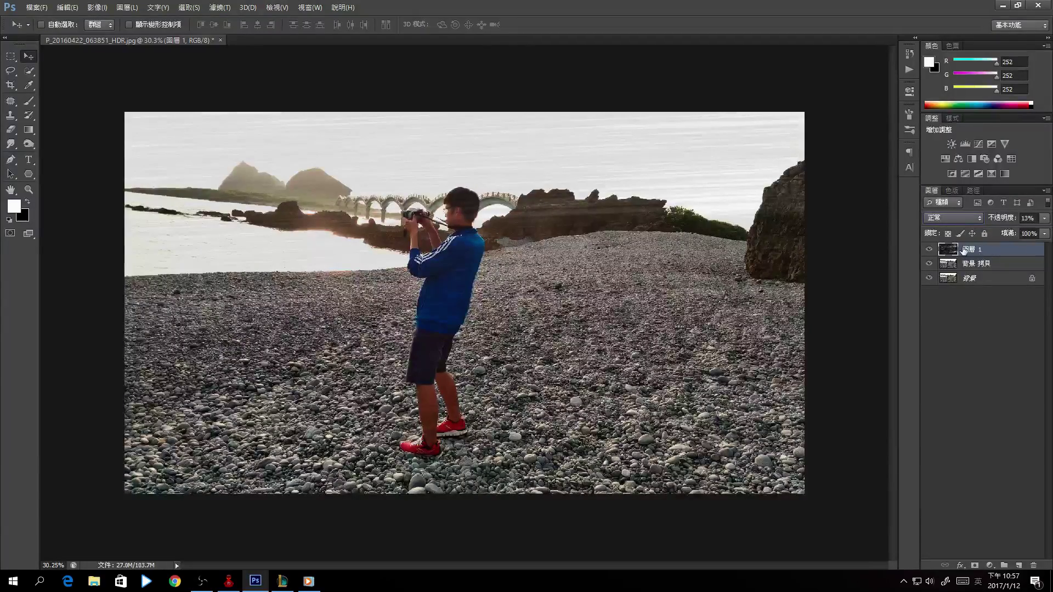
click(971, 218)
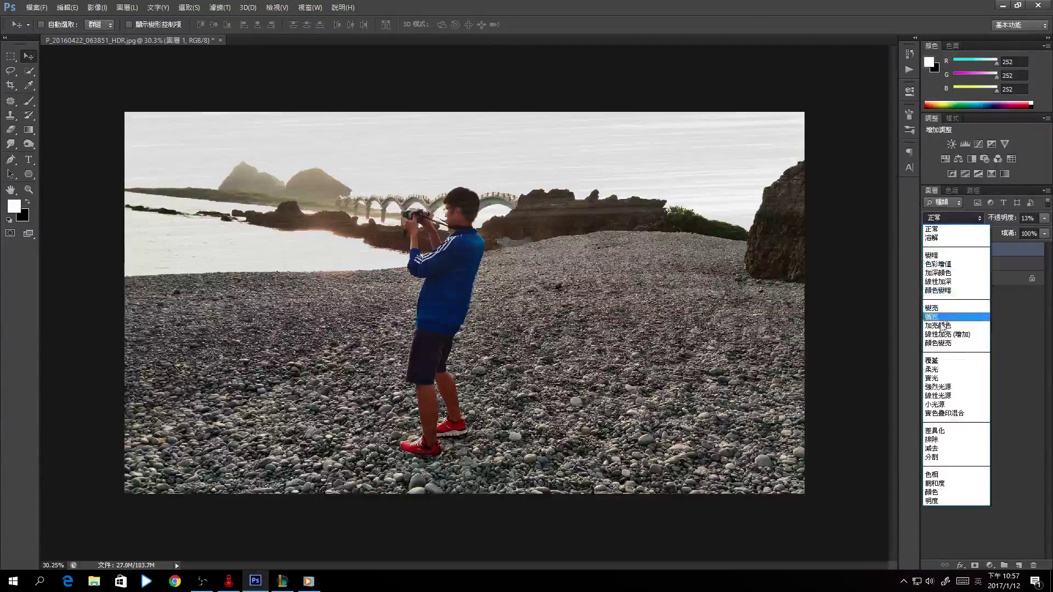
click(939, 360)
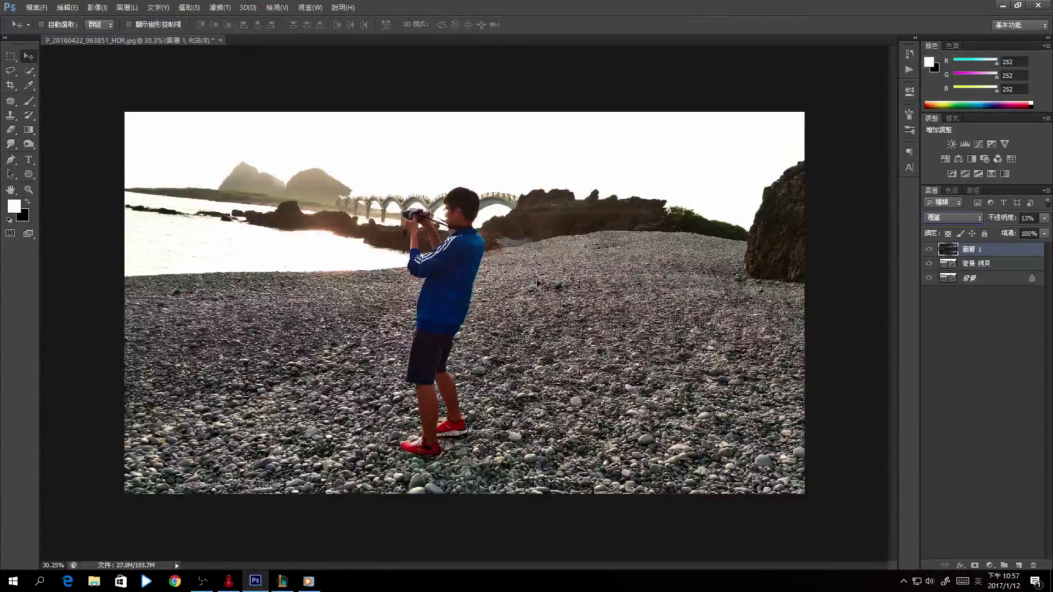
click(954, 218)
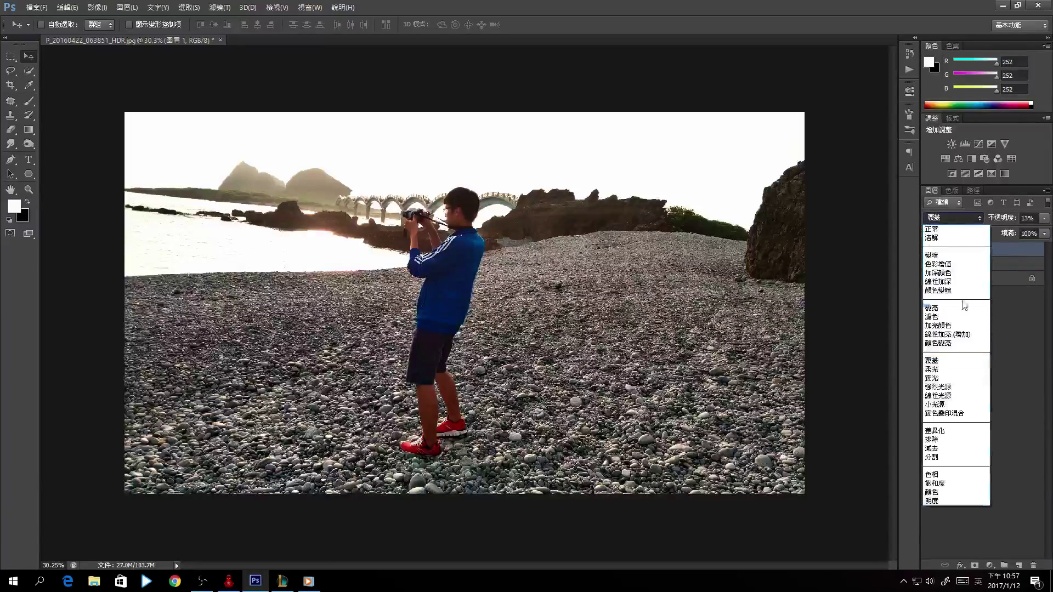
click(940, 369)
click(1035, 218)
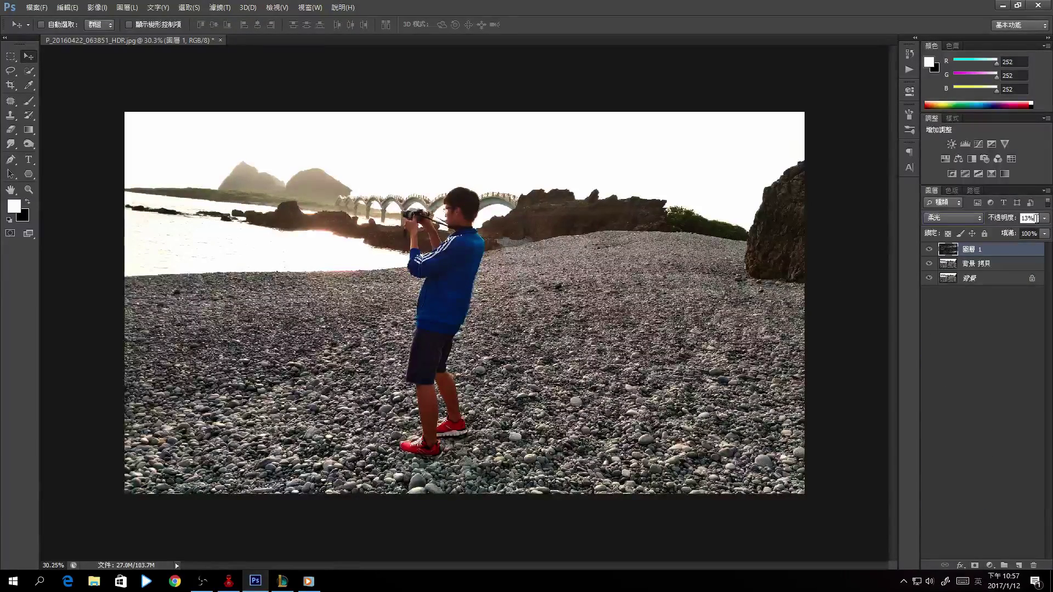
click(1044, 219)
drag(999, 232, 1031, 232)
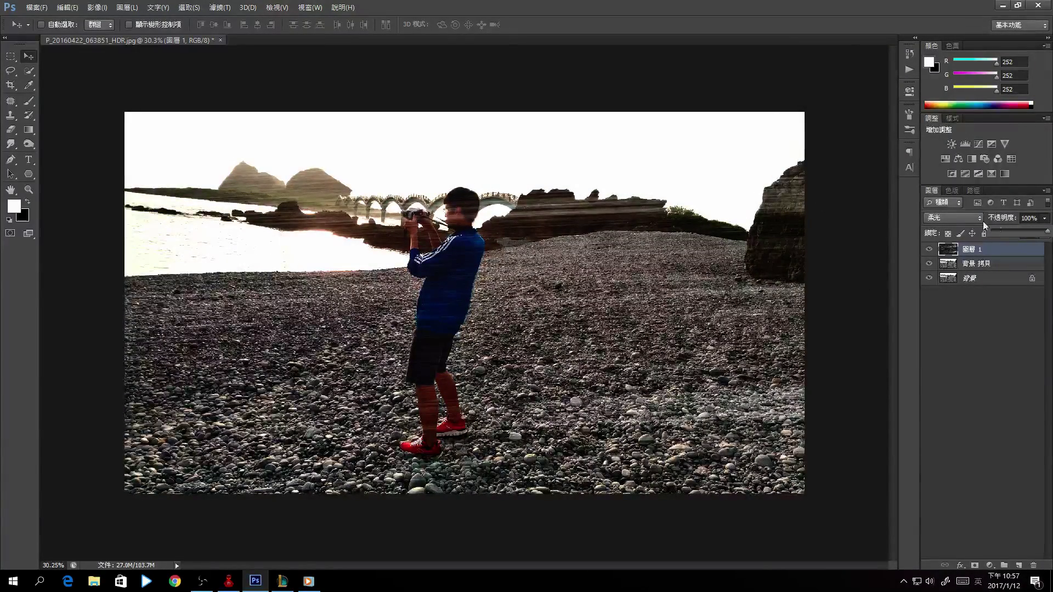
Compare Hard Light, Vivid Light, Overlay and Screen blend modes on 圖層 1
click(965, 218)
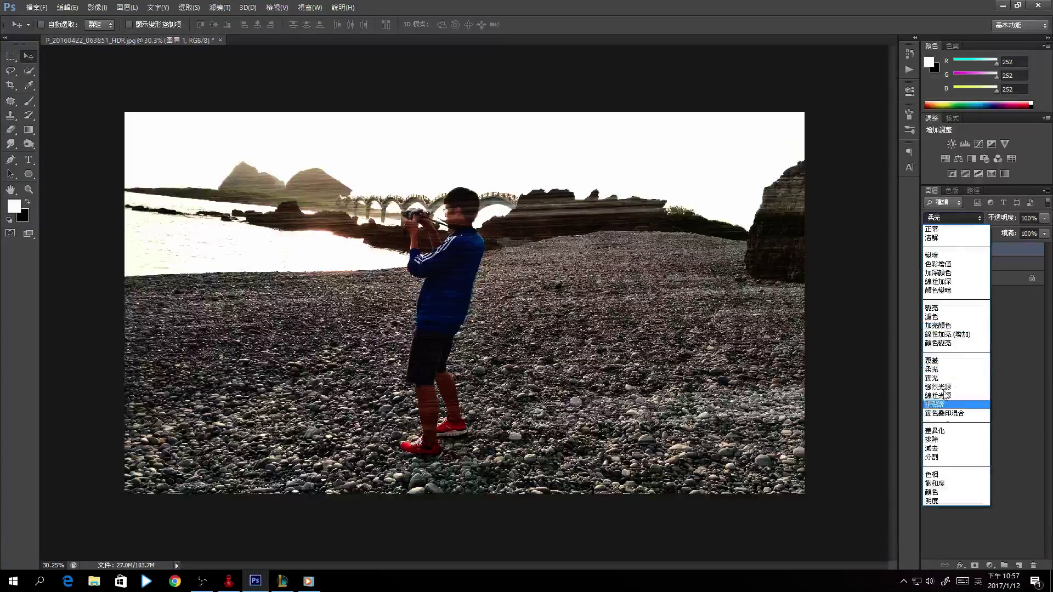
click(937, 378)
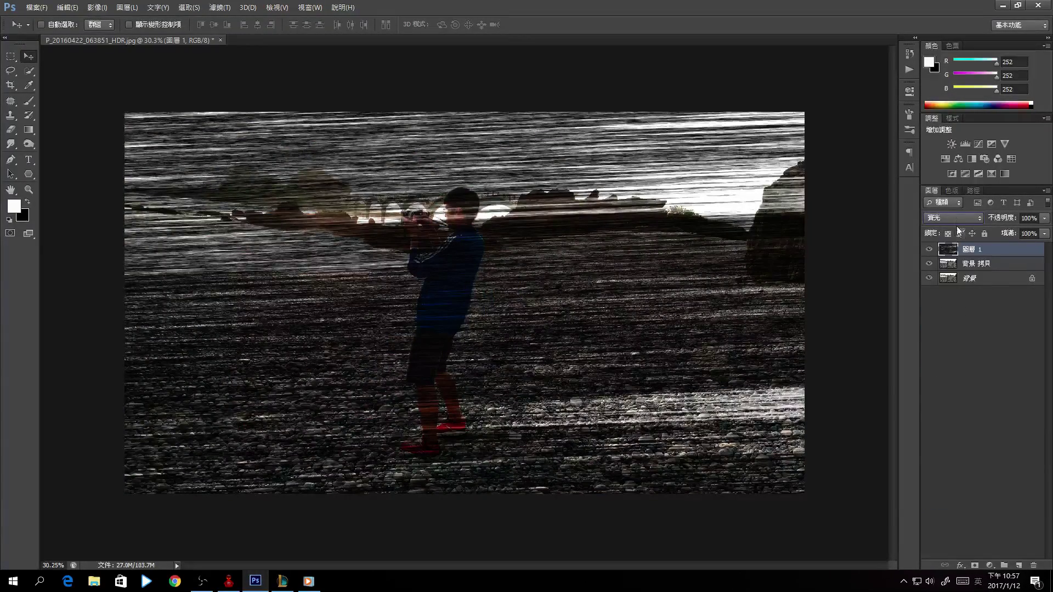
click(957, 219)
click(938, 386)
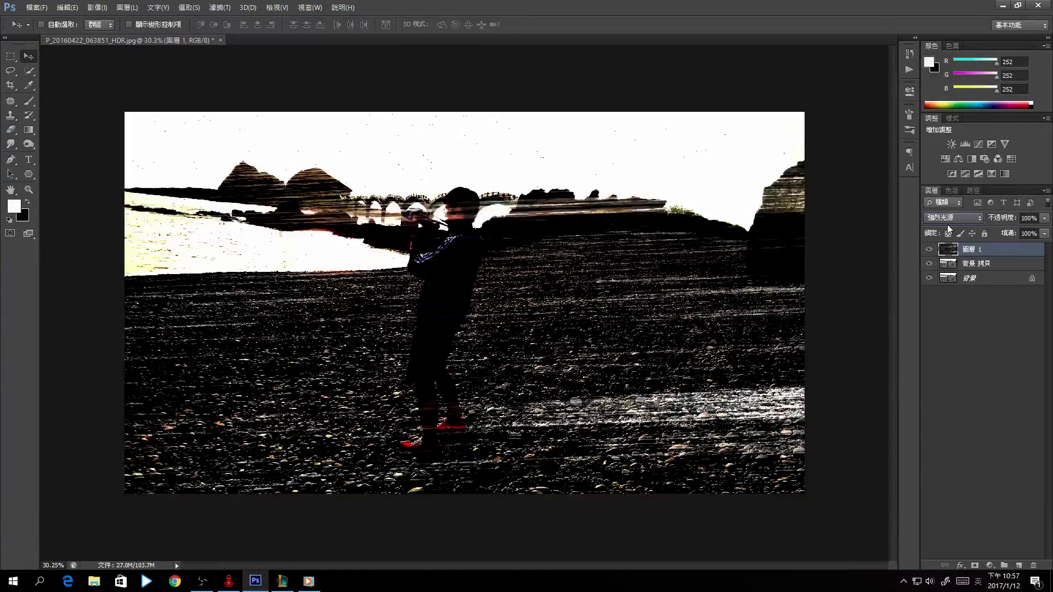
click(952, 218)
click(946, 361)
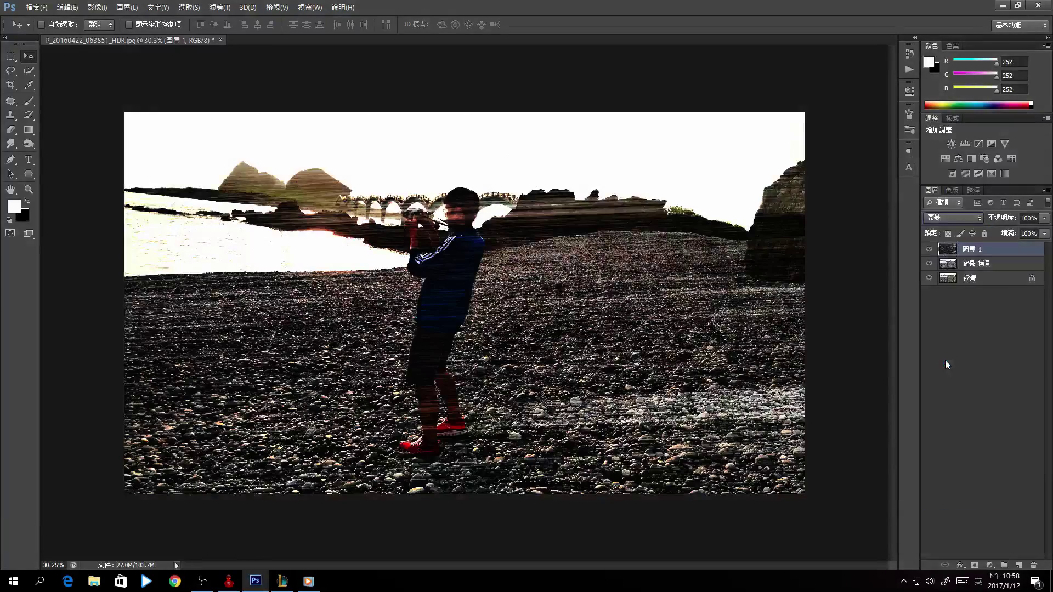
click(957, 219)
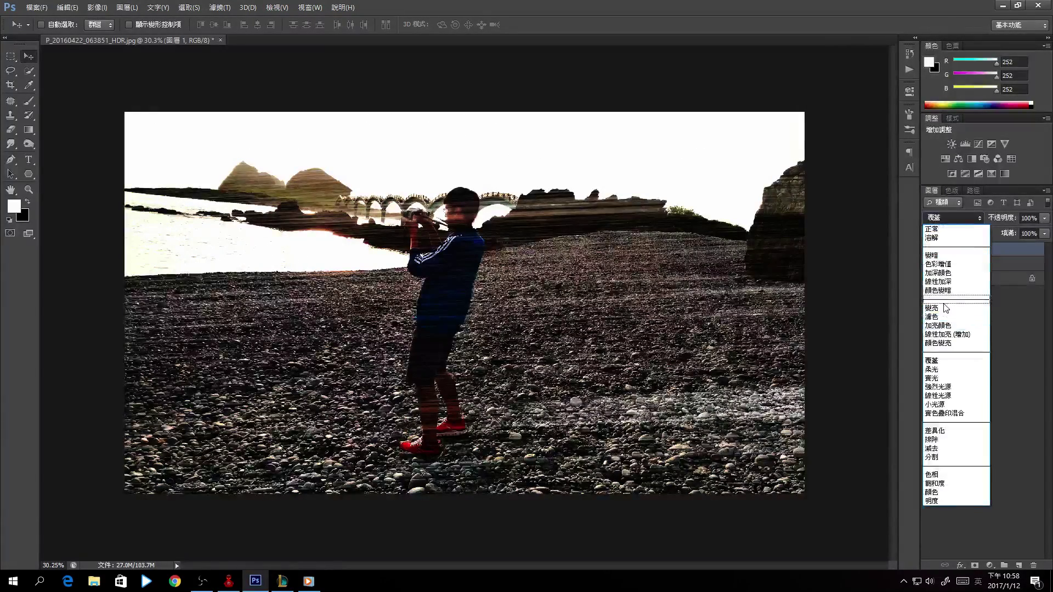
click(941, 317)
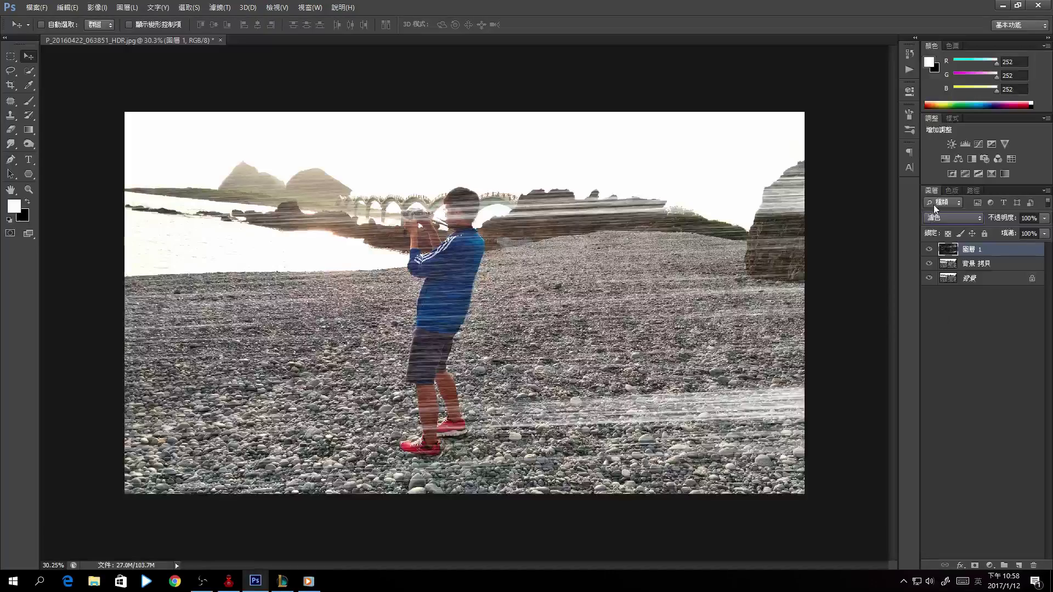
Set 圖層 1 to Soft Light at 23% opacity, then make 背景 拷貝 active
click(1044, 218)
click(1015, 234)
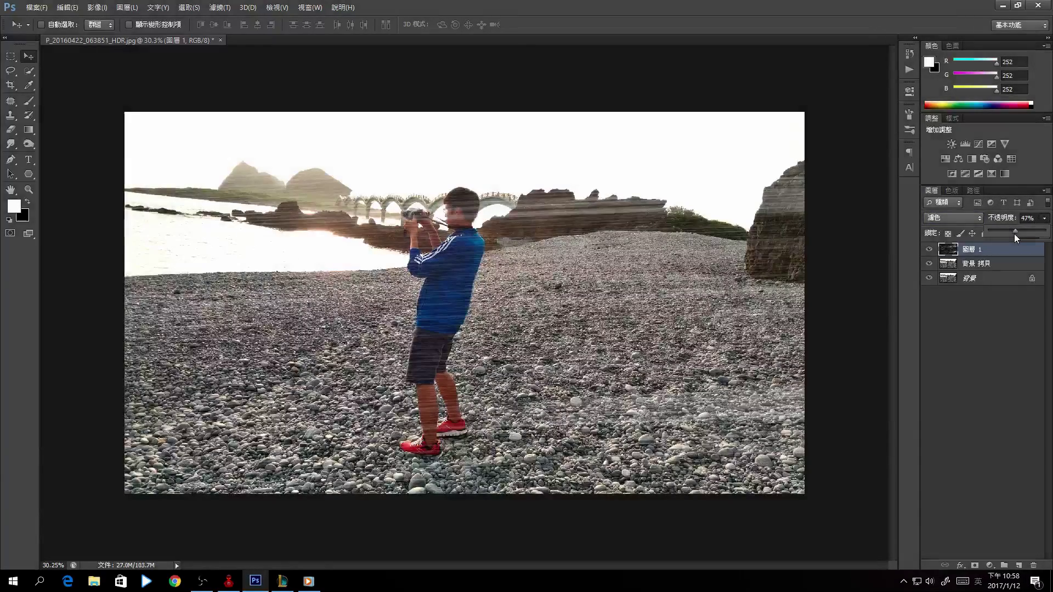
drag(1012, 233, 1005, 231)
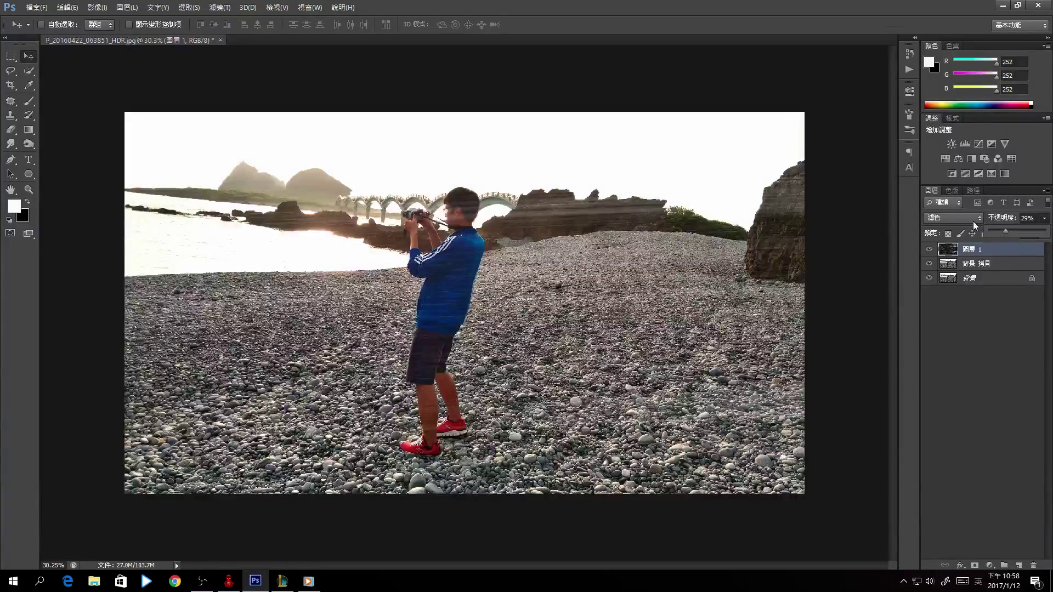
click(953, 218)
click(938, 361)
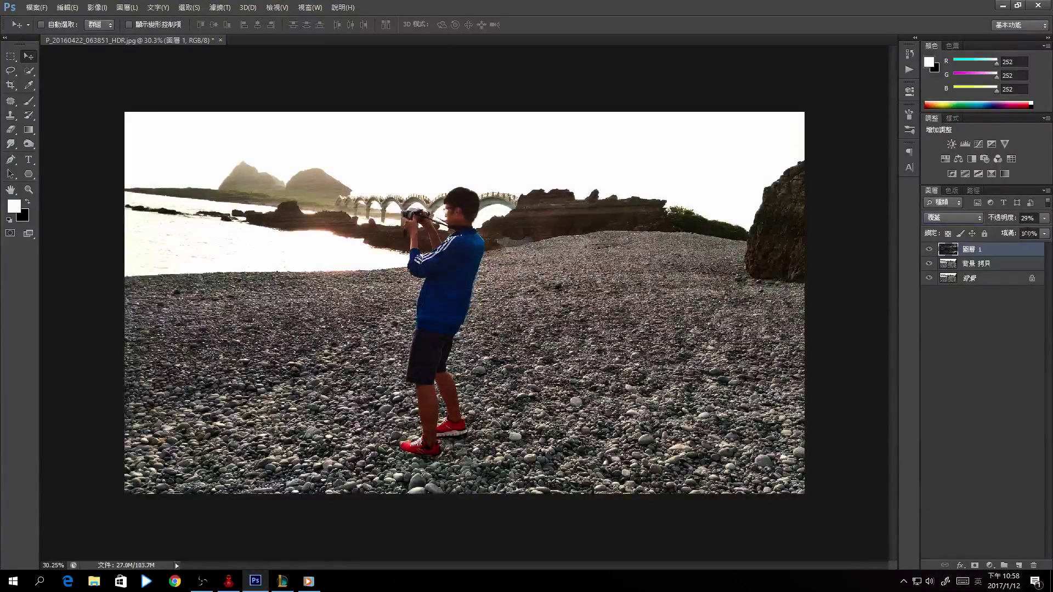
click(952, 218)
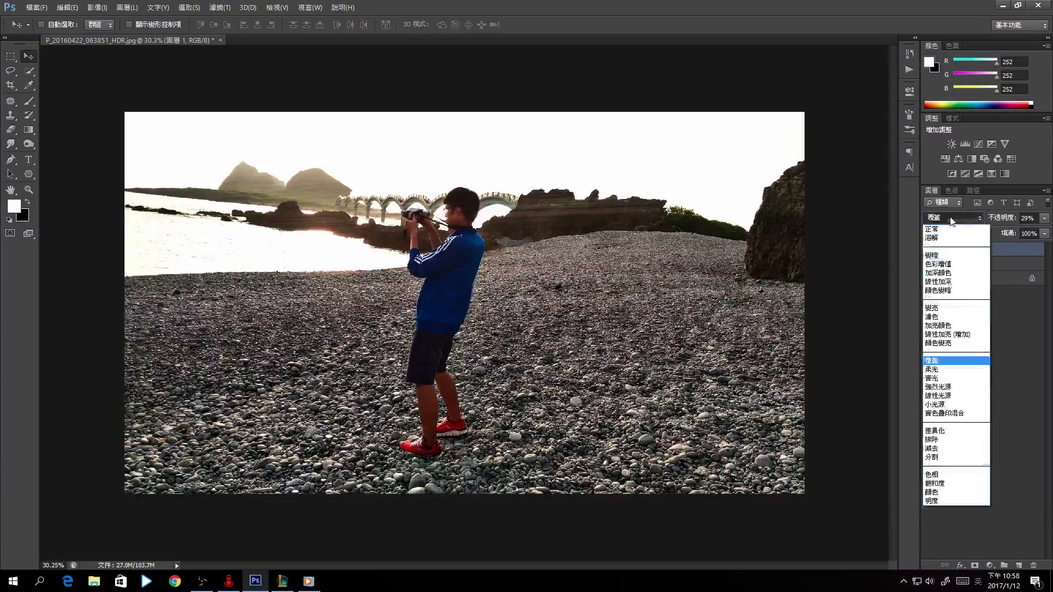
click(939, 368)
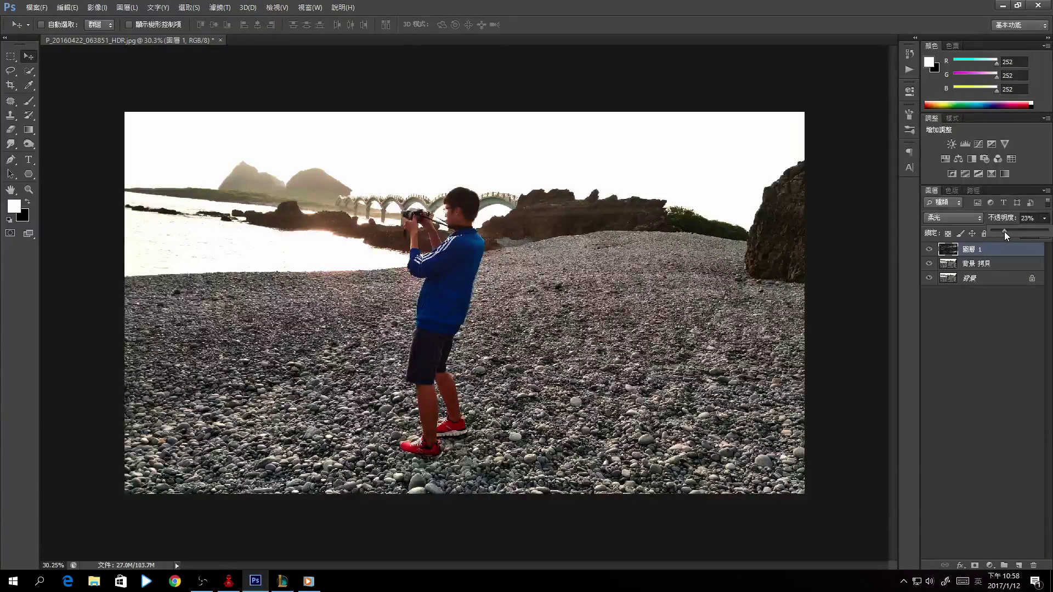
click(986, 265)
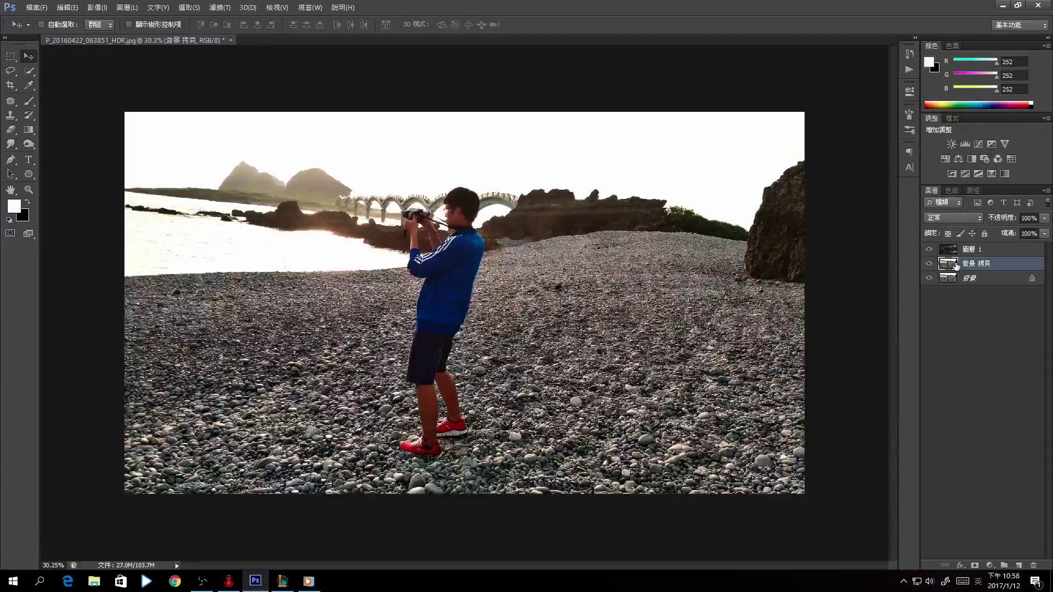
Add a colorized Hue/Saturation adjustment layer with hue 57 and saturation 12
click(987, 564)
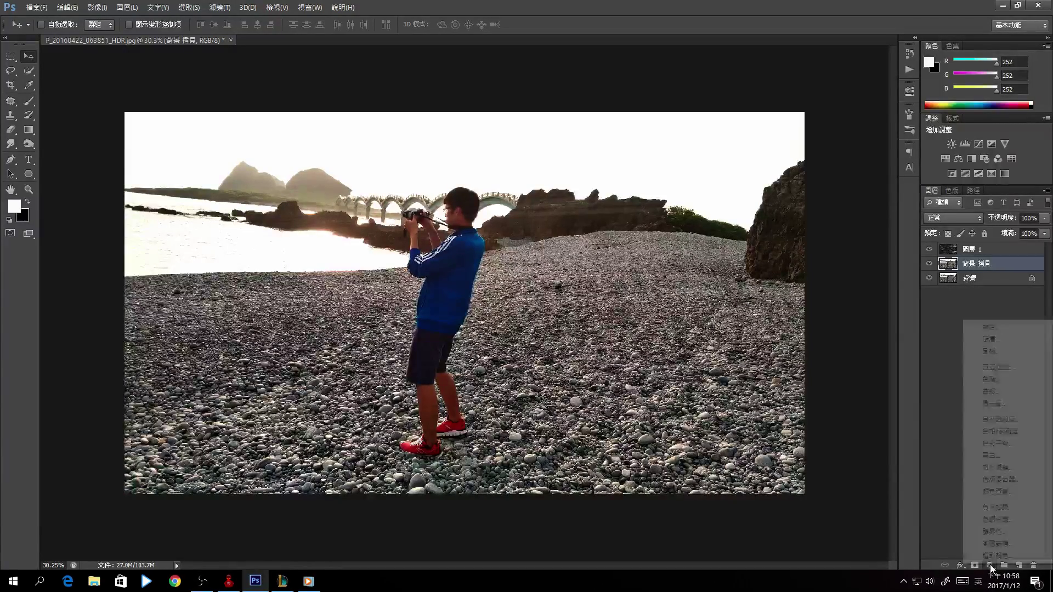
click(1010, 436)
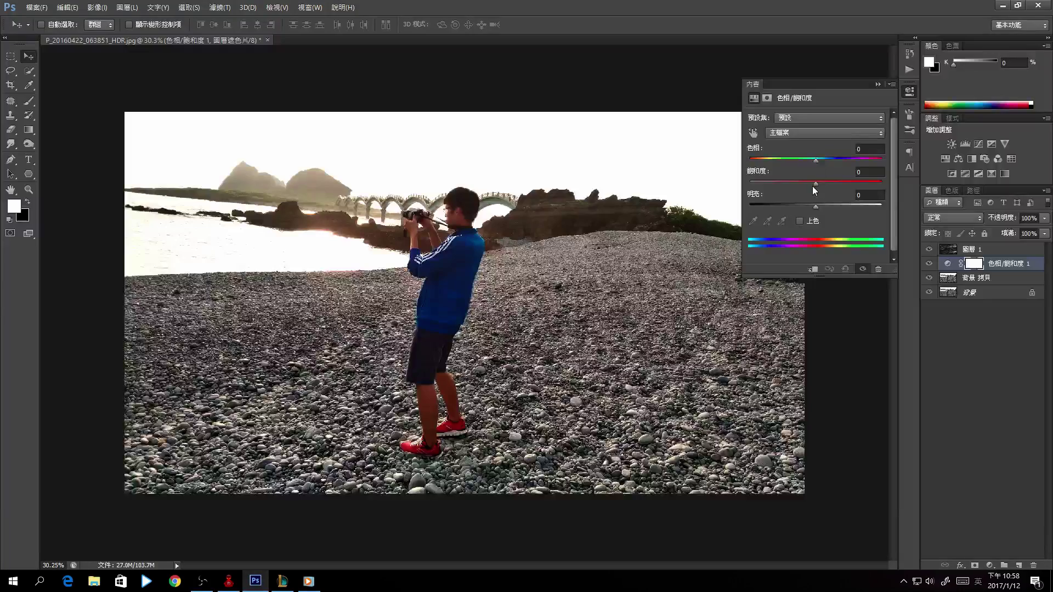
drag(814, 183, 772, 186)
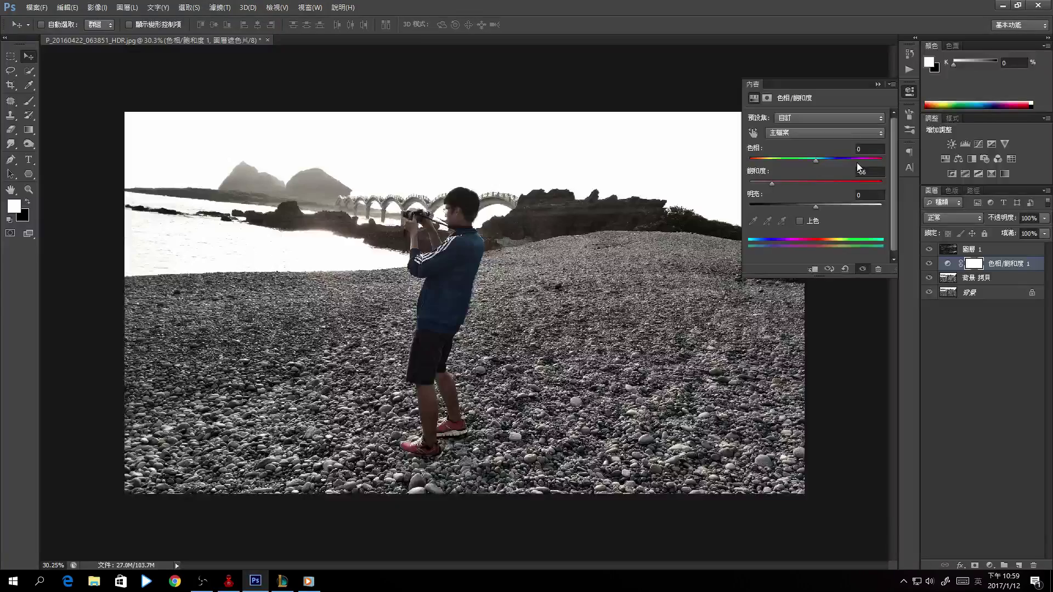
mouse_move(814, 156)
mouse_down()
mouse_move(778, 166)
mouse_move(855, 161)
mouse_move(807, 164)
mouse_up()
click(801, 221)
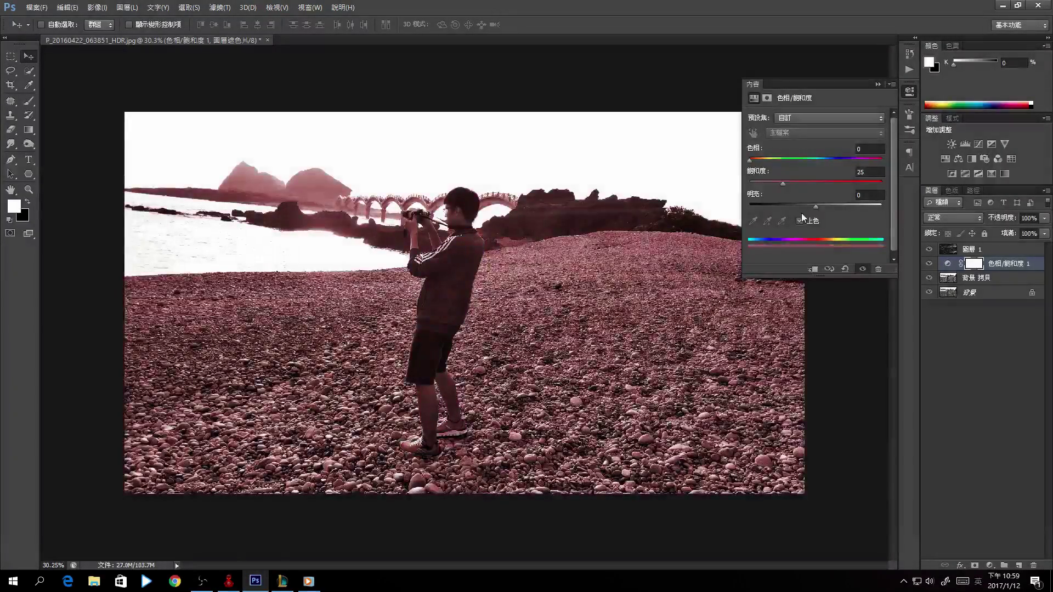
mouse_move(749, 163)
mouse_down()
mouse_move(789, 160)
mouse_move(774, 159)
mouse_move(782, 182)
mouse_move(768, 187)
mouse_up()
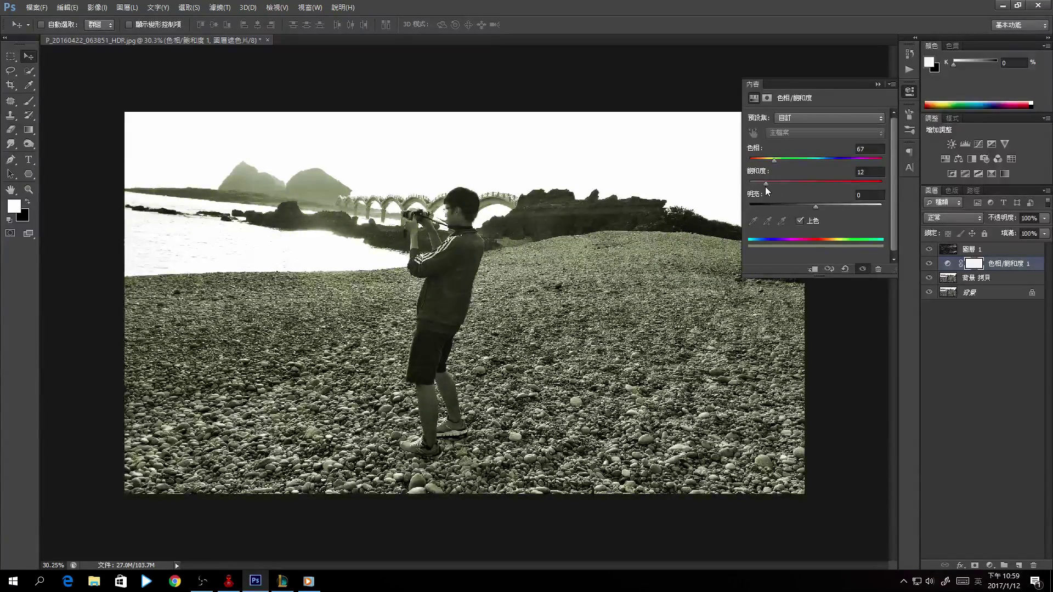
click(776, 163)
drag(778, 162, 770, 163)
click(878, 84)
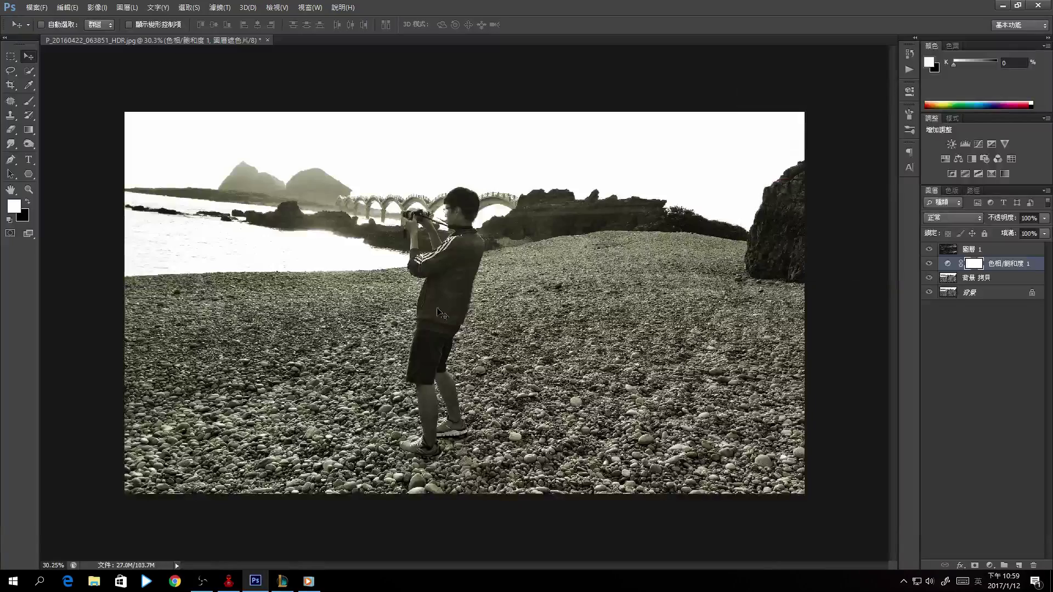
Lower the Hue/Saturation layer's opacity to 70%
click(1044, 218)
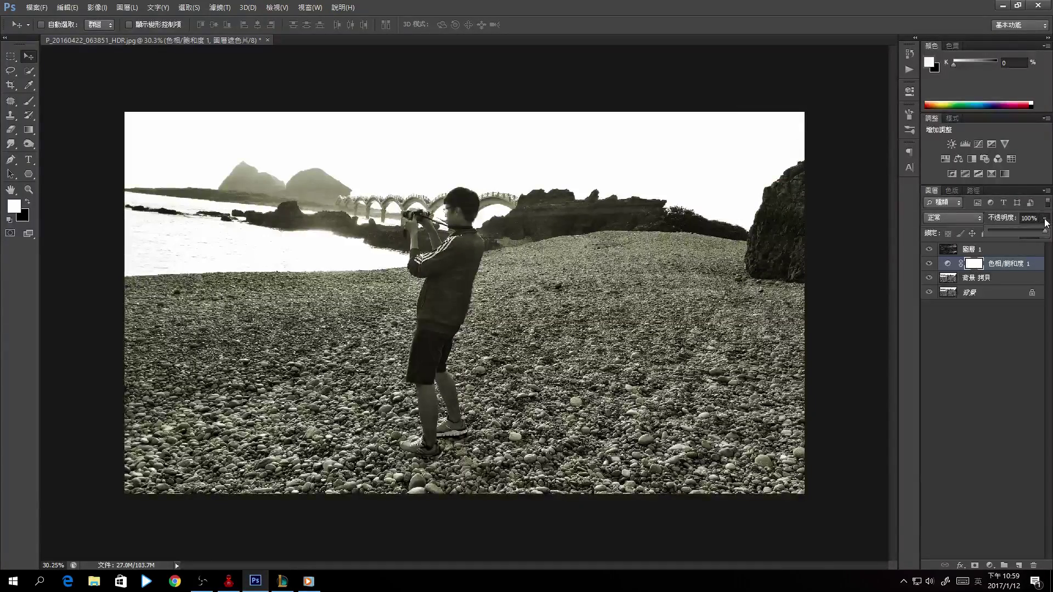
drag(1044, 231, 1020, 235)
click(946, 258)
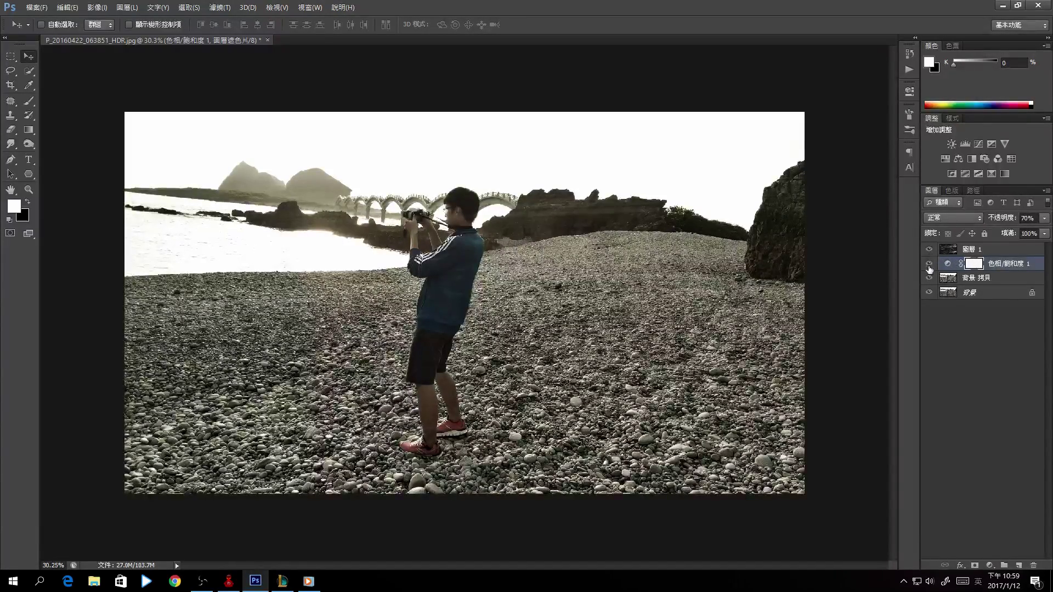
Toggle the tint layer's visibility to compare, then select 圖層 1
click(928, 265)
click(927, 266)
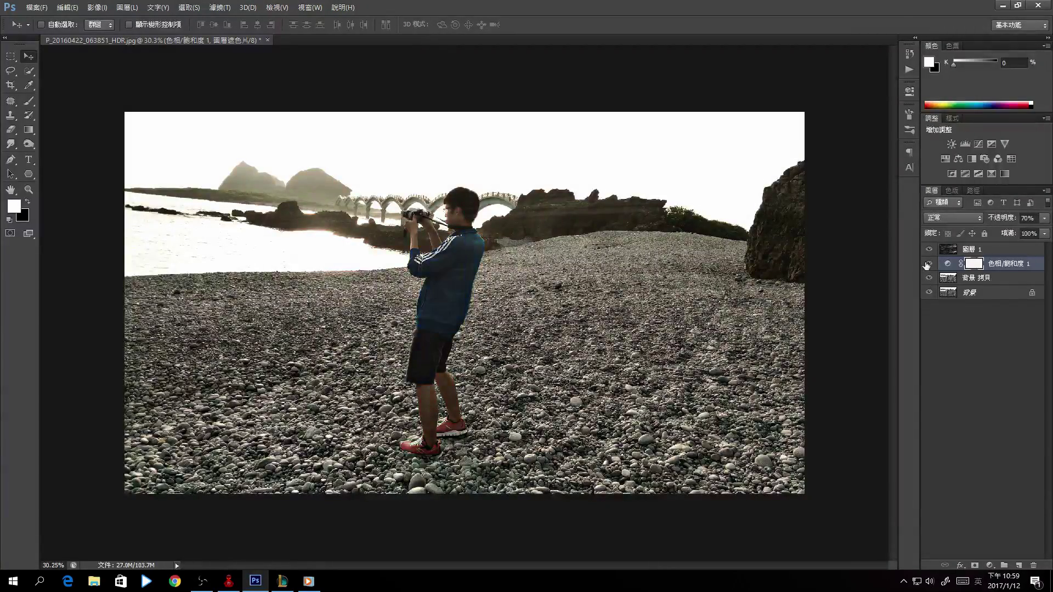
click(928, 265)
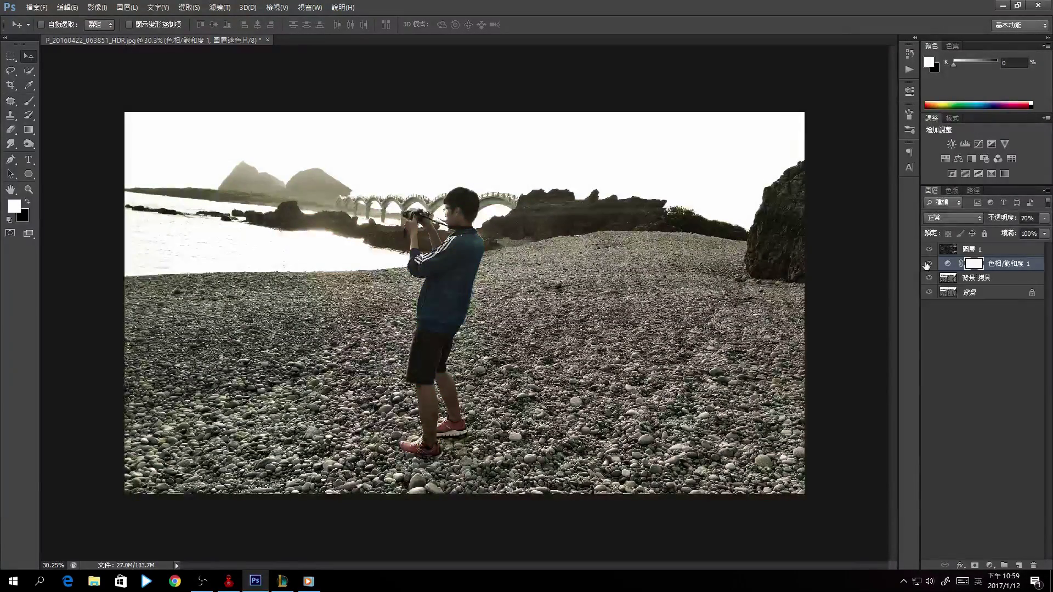
click(927, 266)
click(930, 265)
click(931, 265)
click(988, 251)
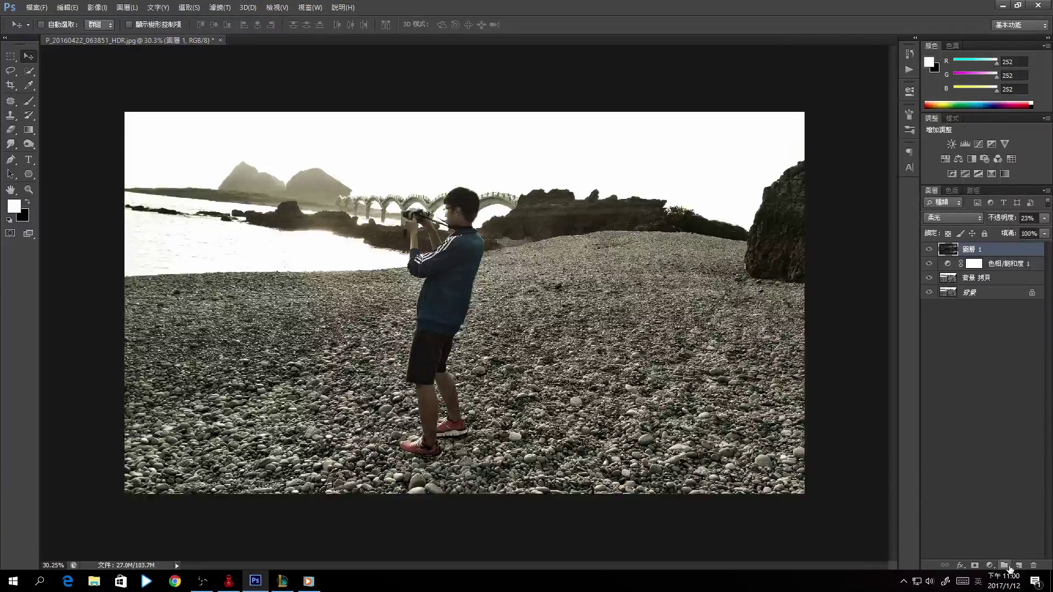
Add 圖層 2 filled with a white-to-black left-to-right gradient
click(1019, 566)
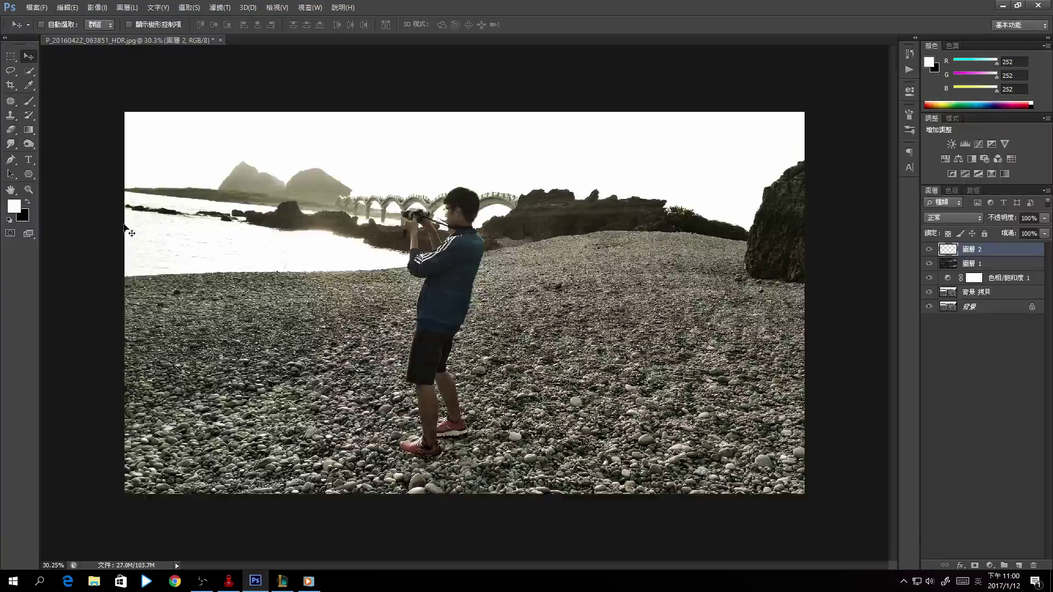
click(25, 130)
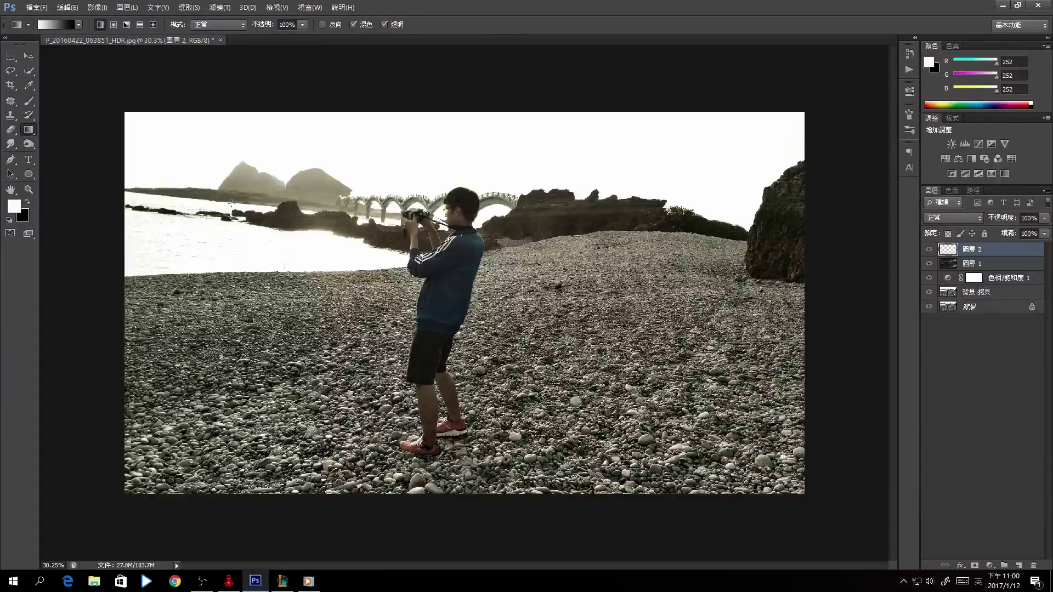
drag(213, 264, 817, 382)
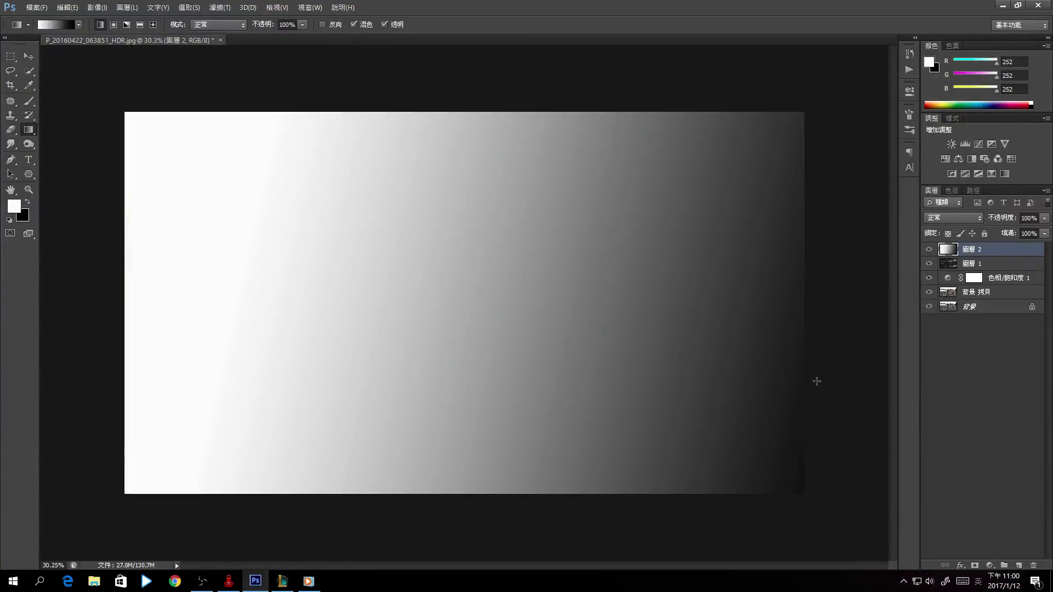
Try Screen, then settle on Soft Light blending for 圖層 2
click(954, 218)
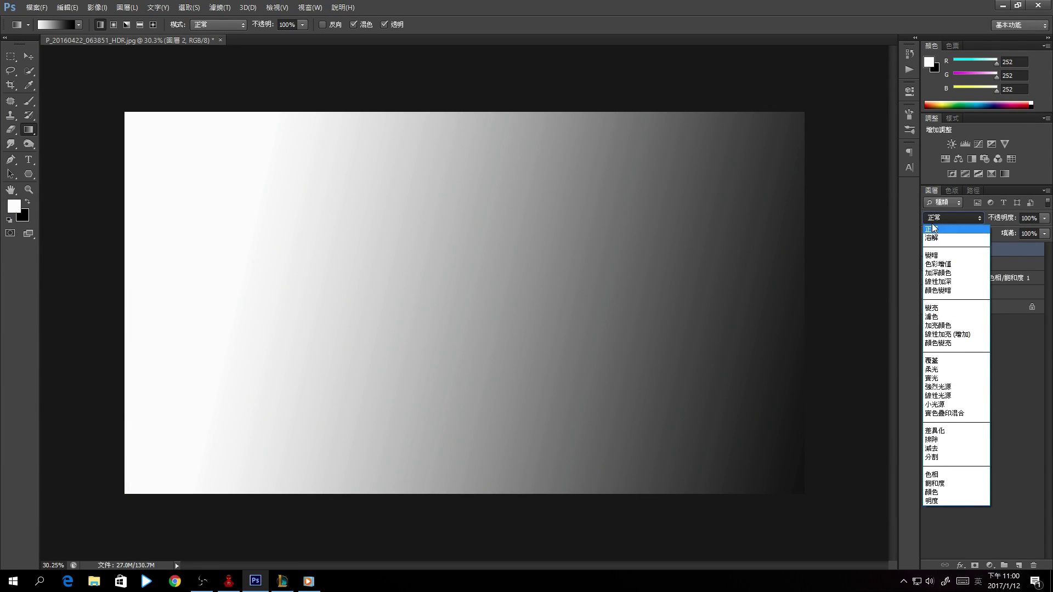
click(943, 319)
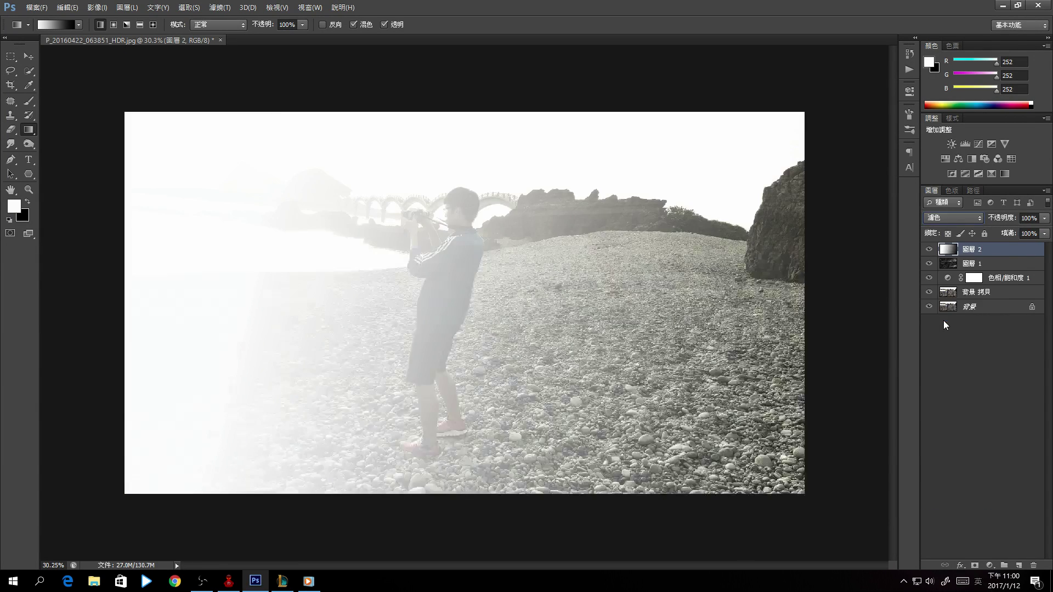
click(950, 221)
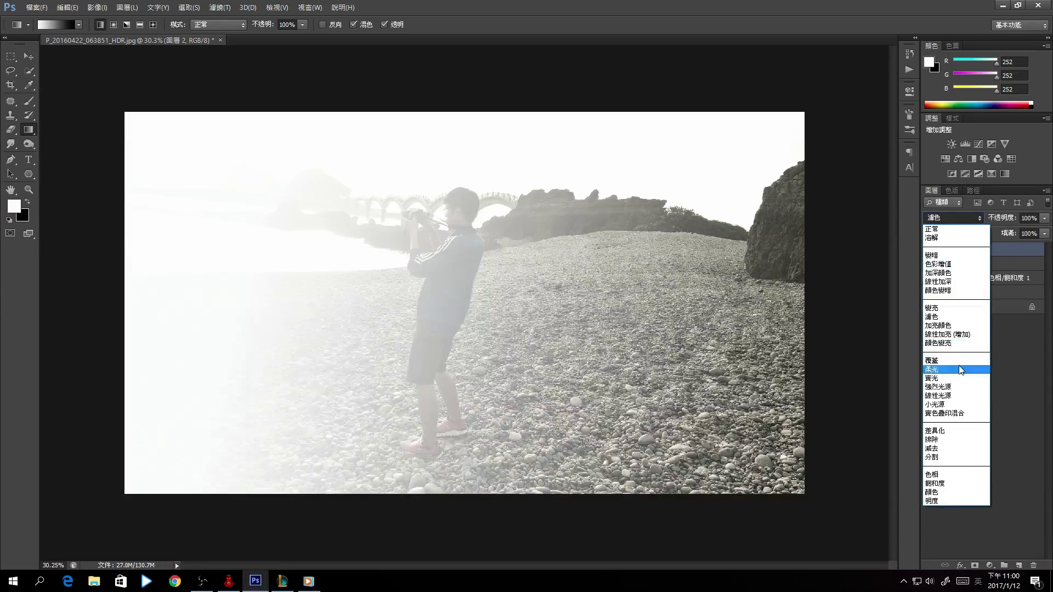
click(958, 365)
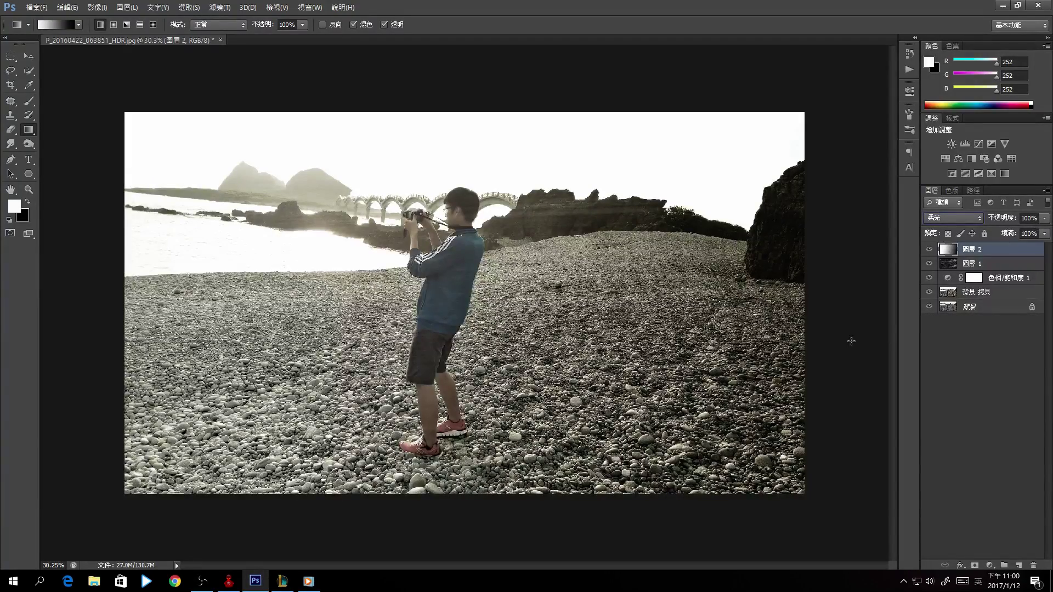
Redraw the gradient on 圖層 2 until the left water brightens and the right darkens
drag(521, 276, 129, 185)
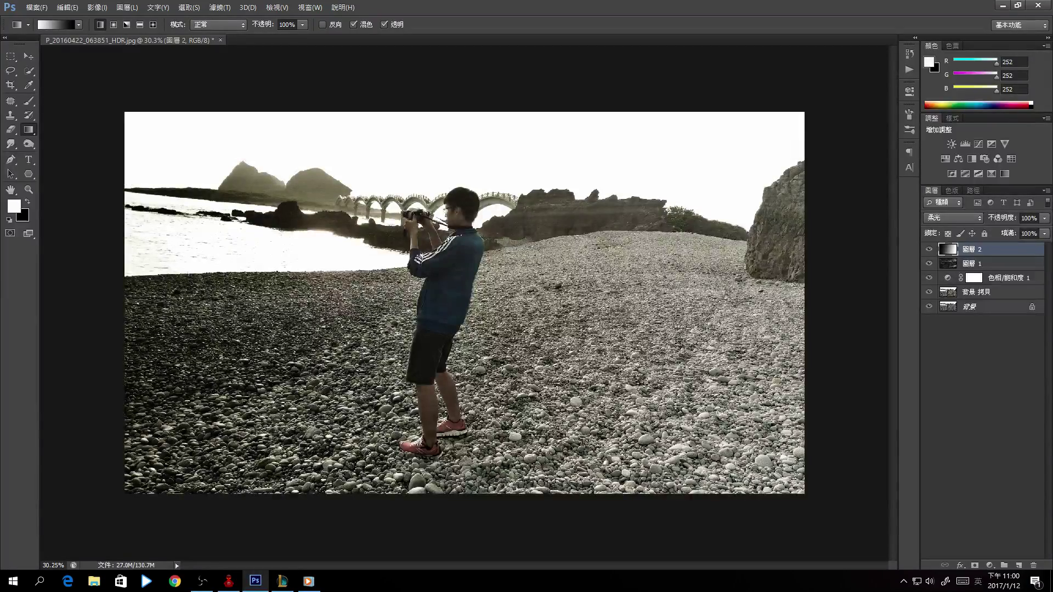
key(ctrl+z)
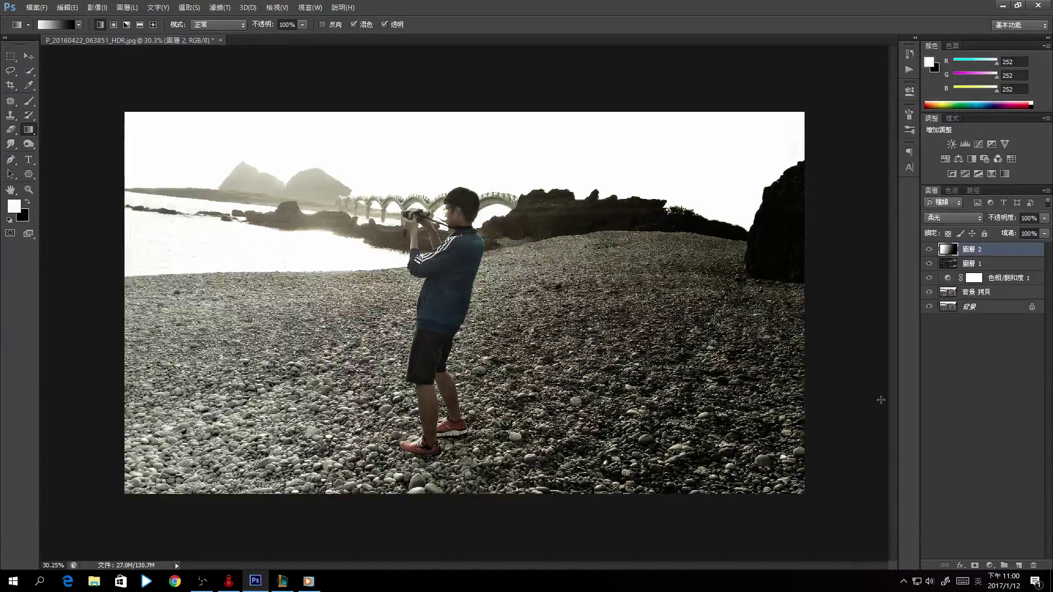
drag(353, 149, 417, 277)
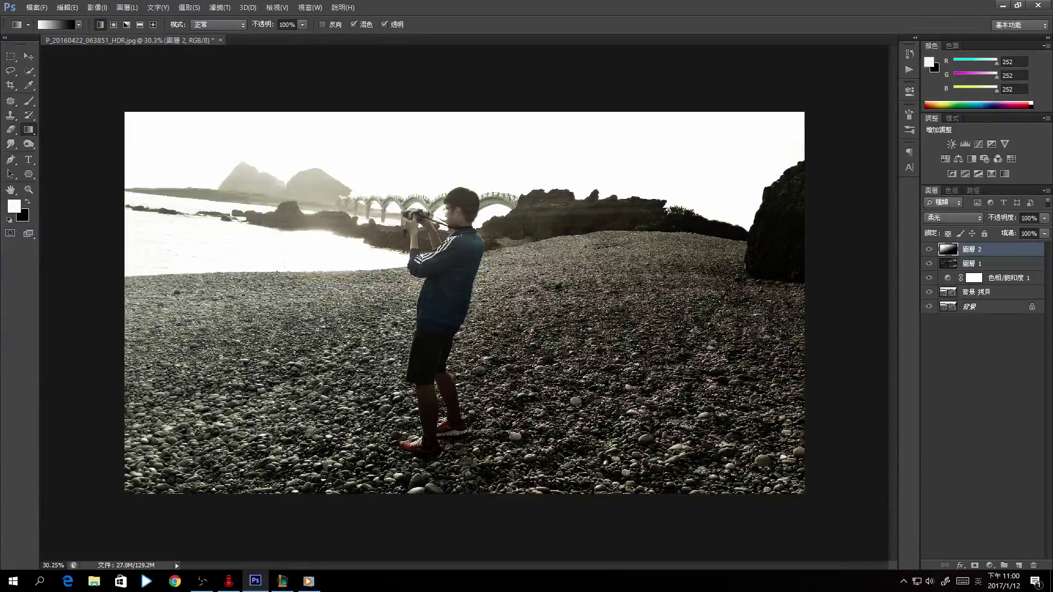
drag(417, 476, 424, 126)
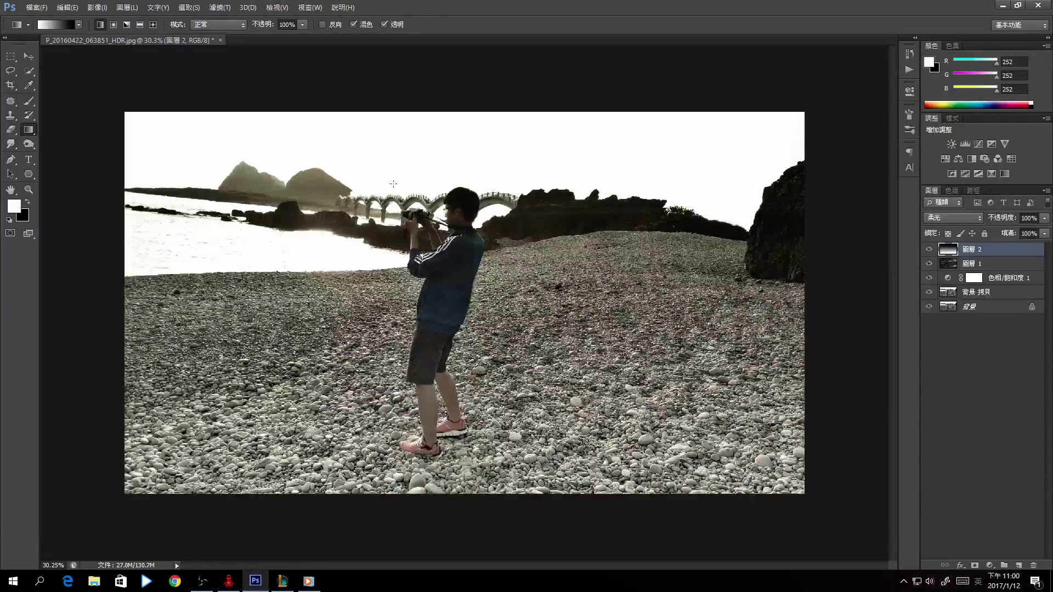
drag(129, 207, 307, 241)
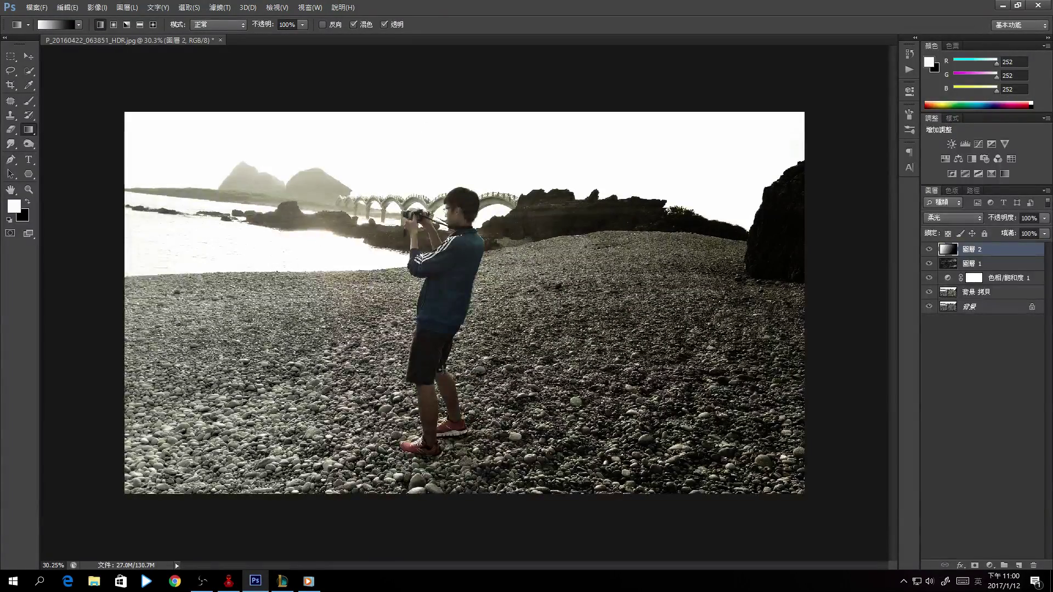
drag(258, 292, 658, 453)
drag(630, 369, 283, 326)
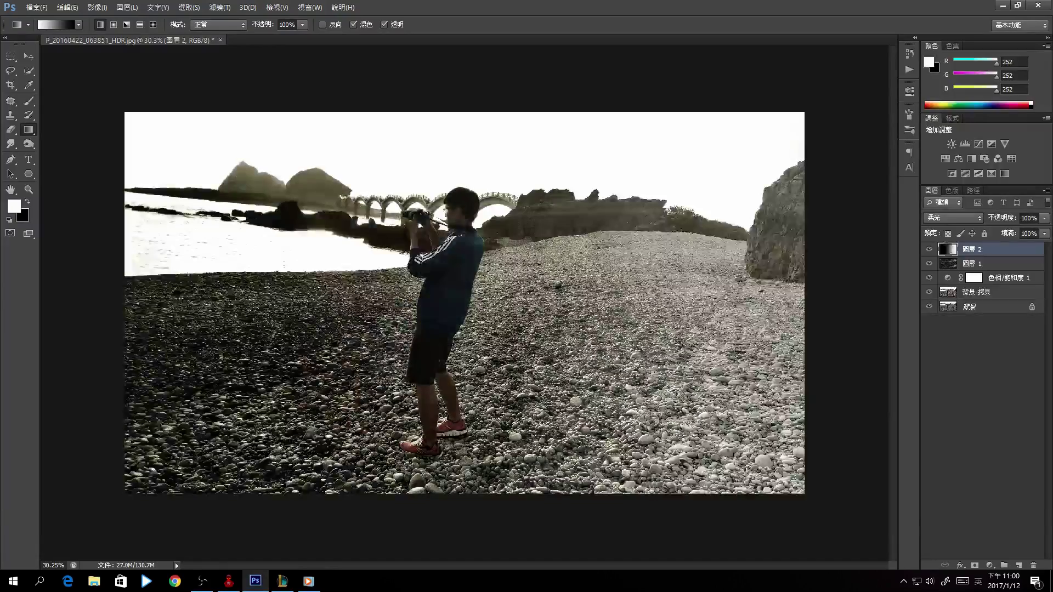
drag(175, 207, 306, 264)
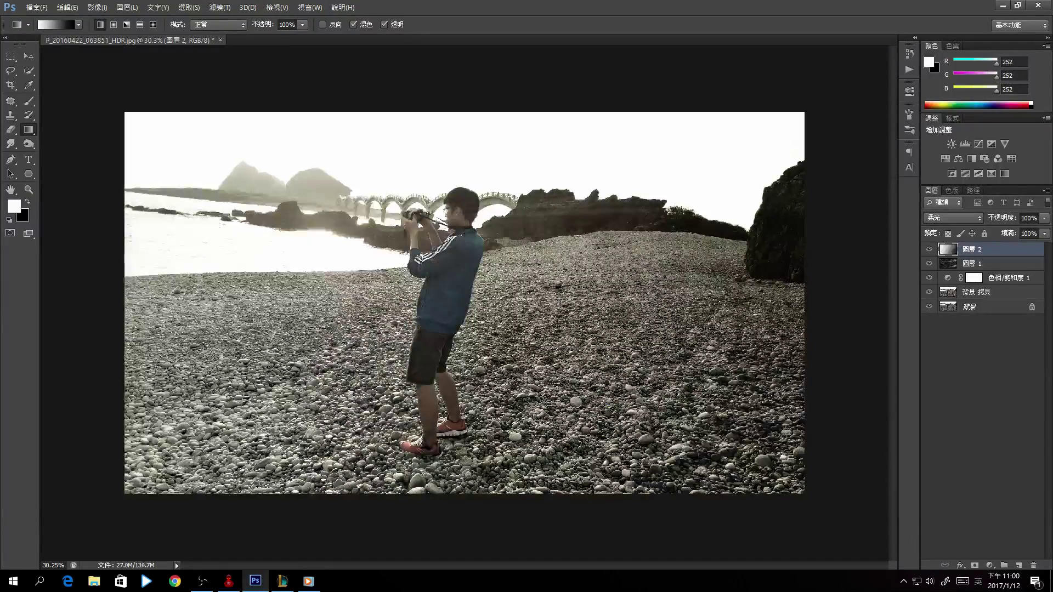
Lower 圖層 2's opacity to 69%
click(1045, 217)
click(1028, 229)
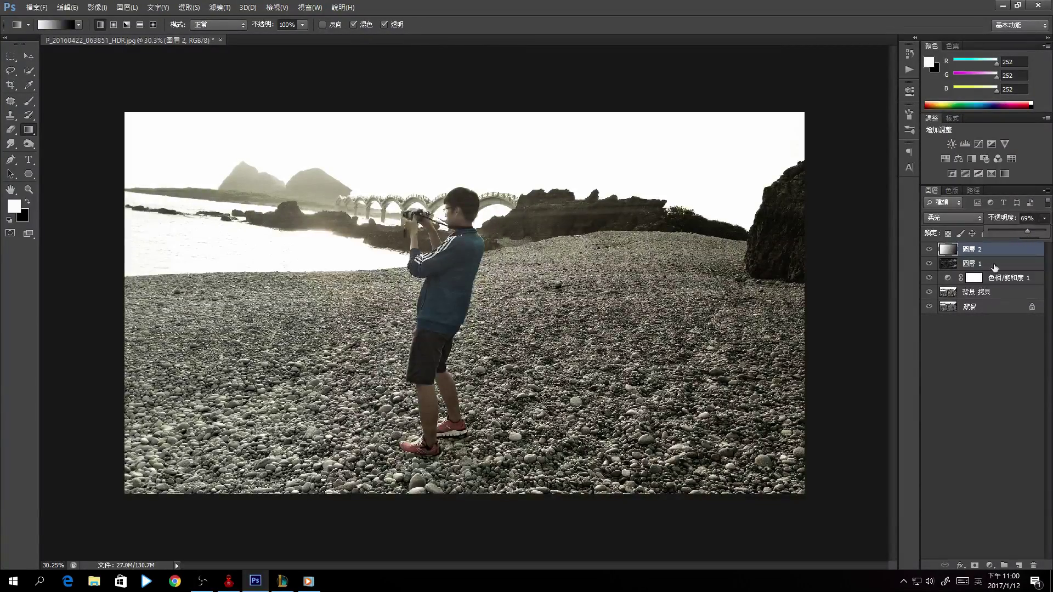
click(982, 329)
Hide the gradient, 圖層 1, hue/saturation and 背景 拷貝 layers to compare against the original photo
click(930, 251)
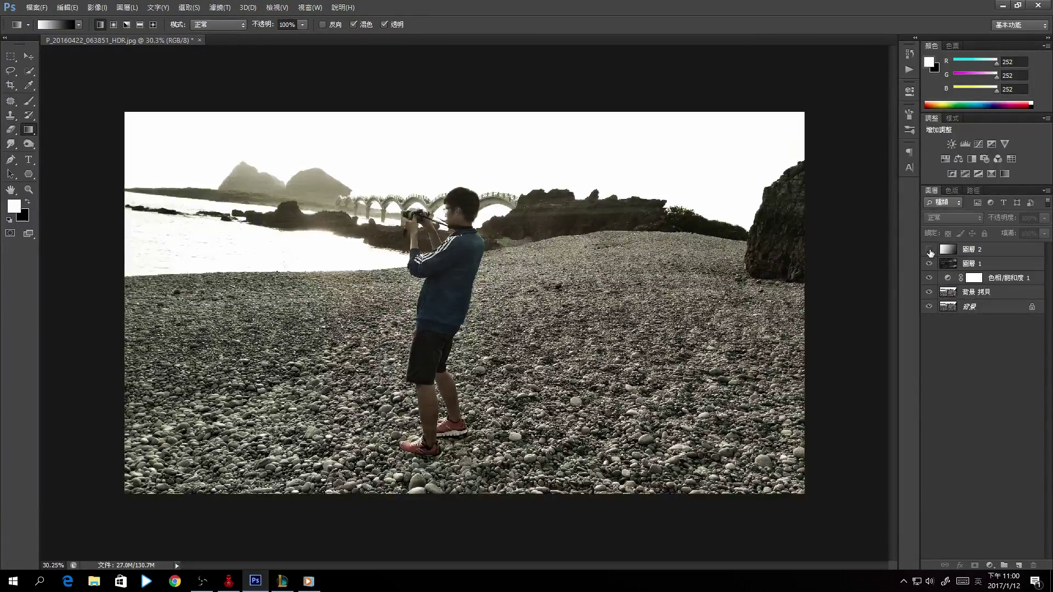
click(929, 250)
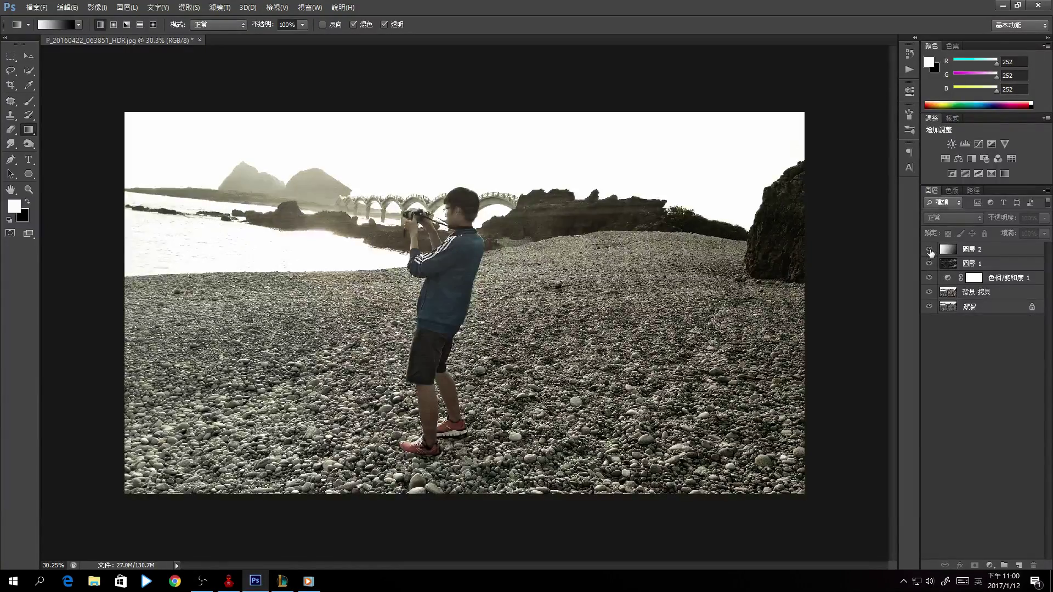
click(929, 264)
click(930, 279)
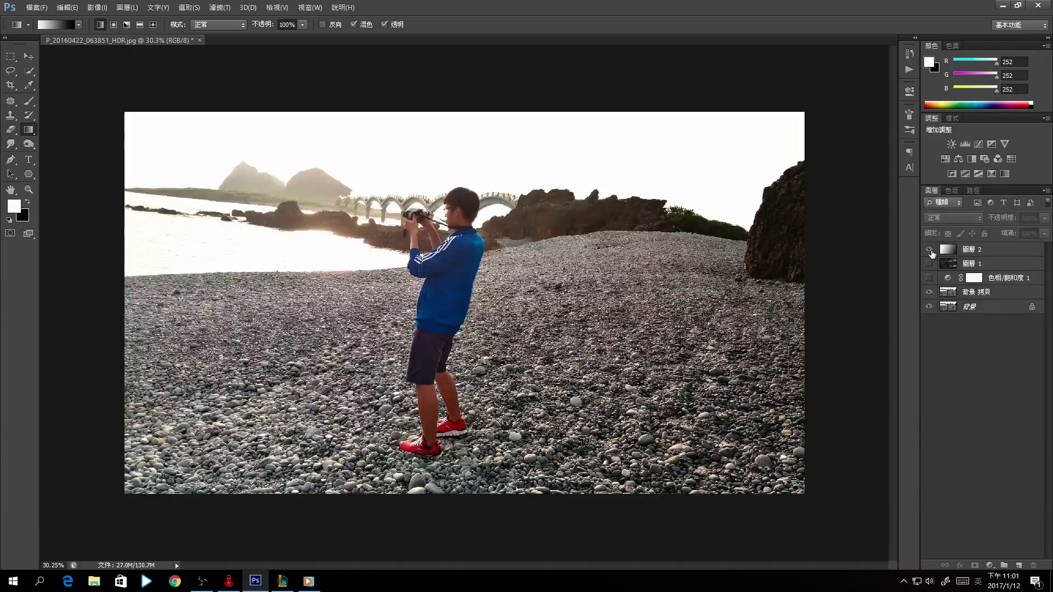
click(929, 249)
click(929, 294)
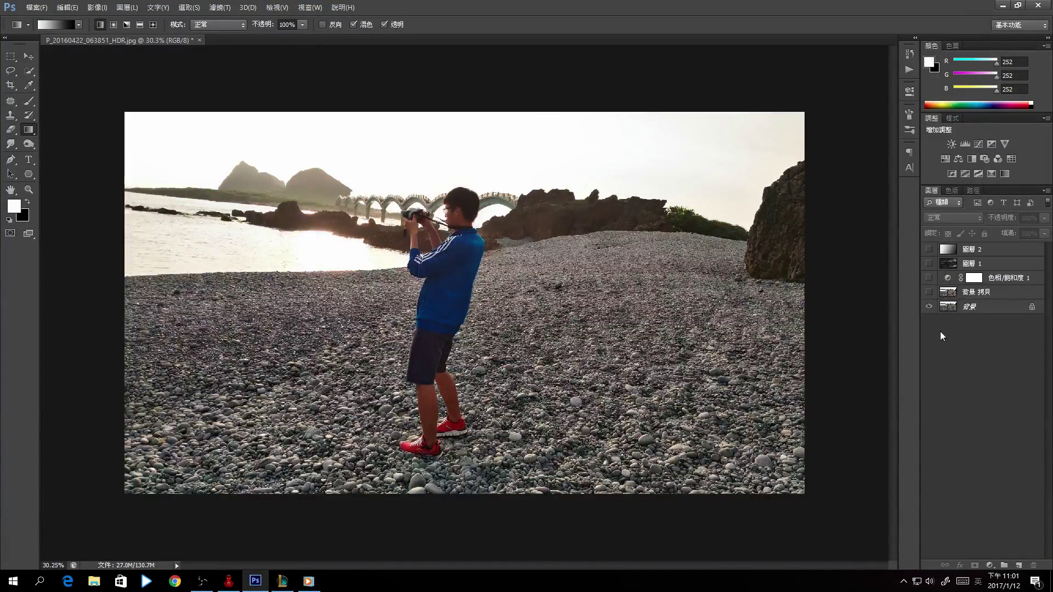
click(929, 293)
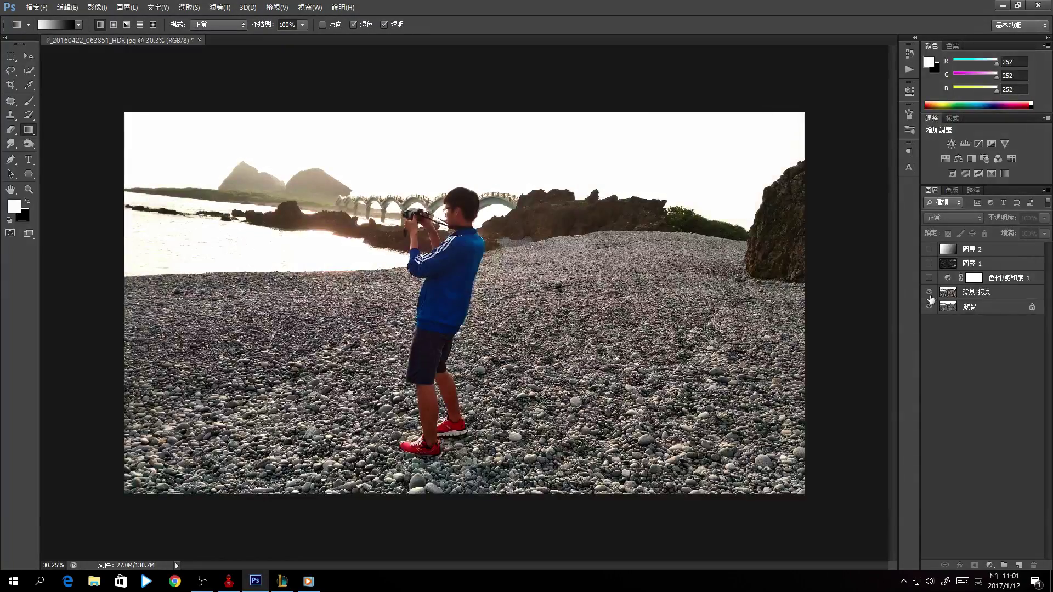
Show the hue/saturation, 圖層 1 and 圖層 2 layers again and make 圖層 2 active
click(982, 293)
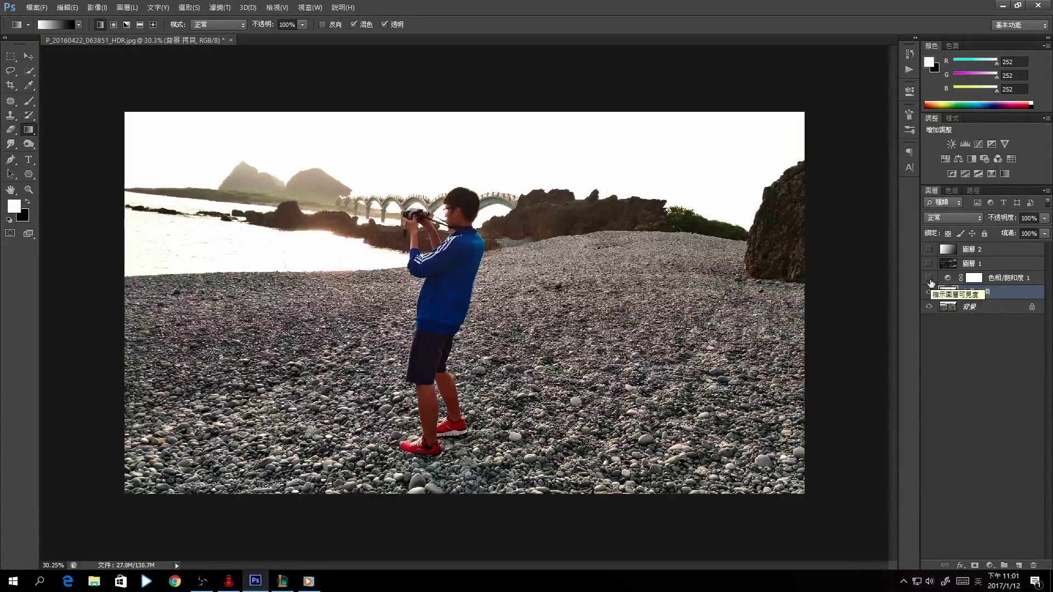
click(929, 278)
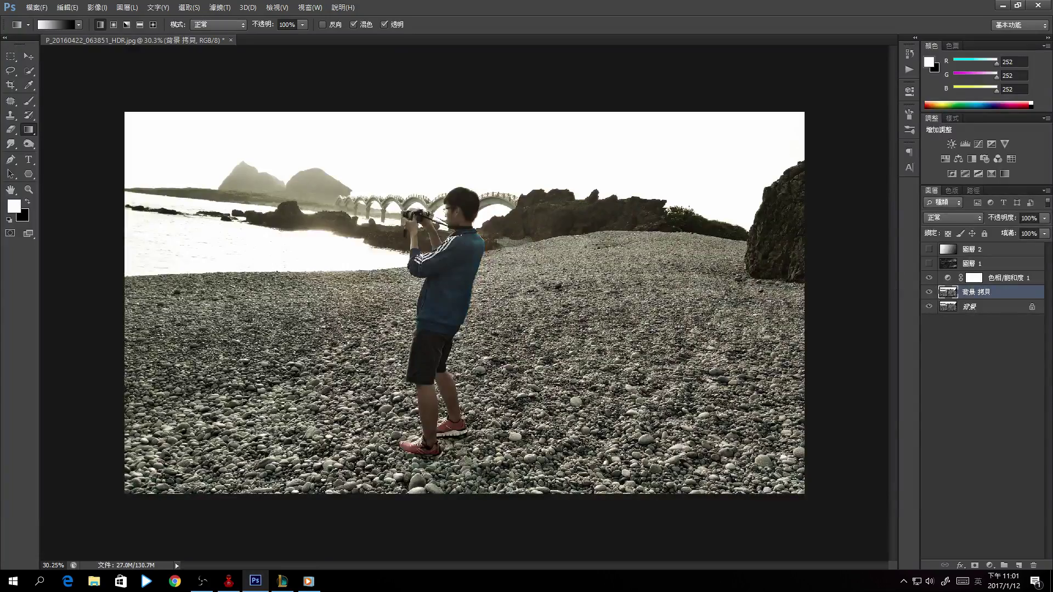
click(930, 264)
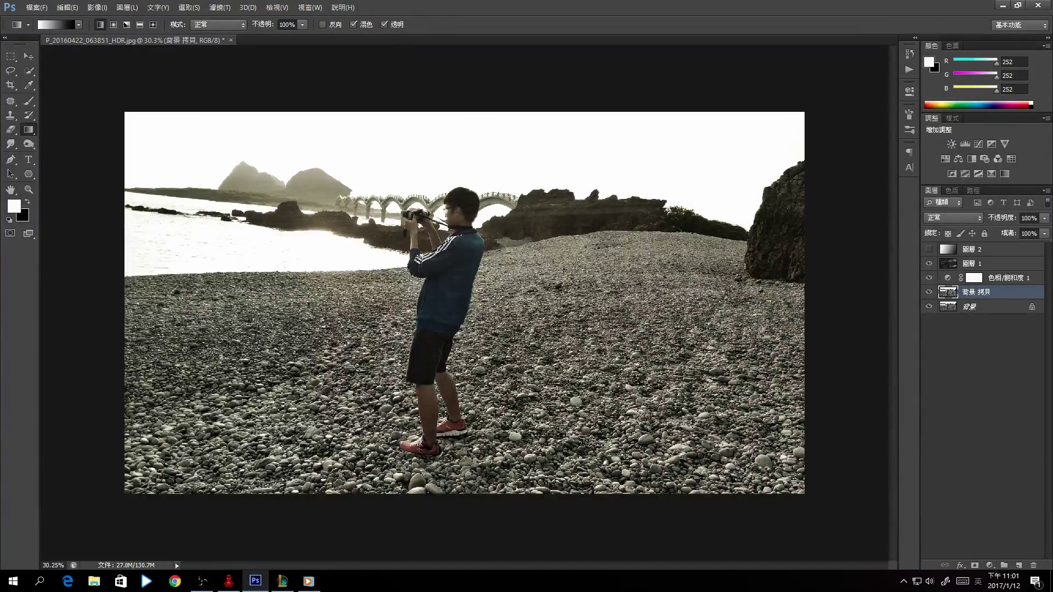
click(929, 250)
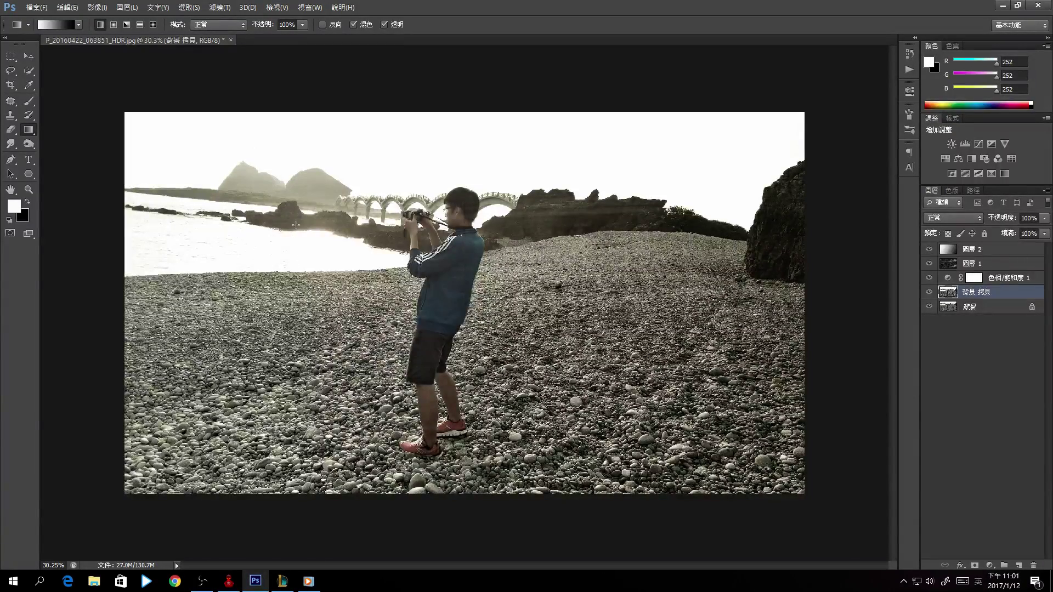
click(964, 253)
Delete the gradient layer 圖層 2 and select 圖層 1 through 背景 拷貝
click(929, 250)
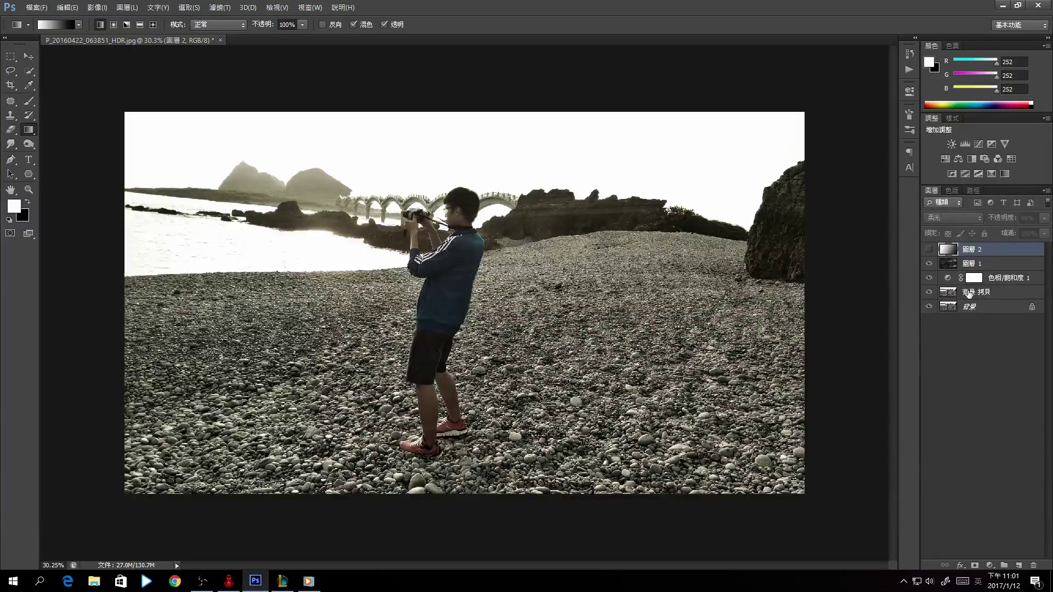
mouse_move(970, 254)
mouse_down()
mouse_move(1039, 513)
mouse_move(1034, 565)
mouse_up()
shift+click(980, 278)
Merge the three selected layers into 圖層 1, then copy the photo's right half to a new 圖層 2
right_click(980, 278)
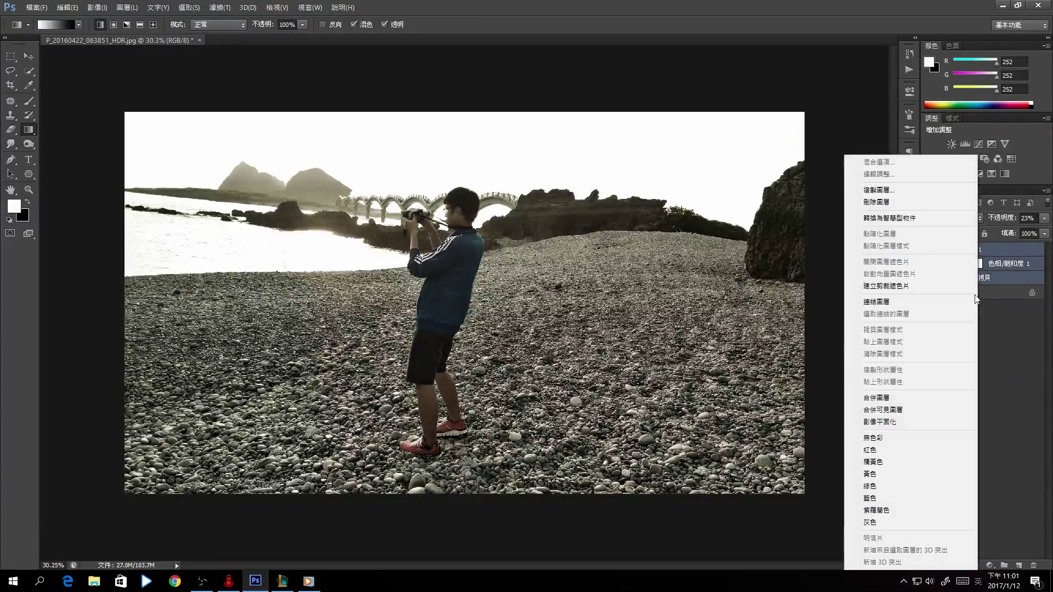
click(894, 397)
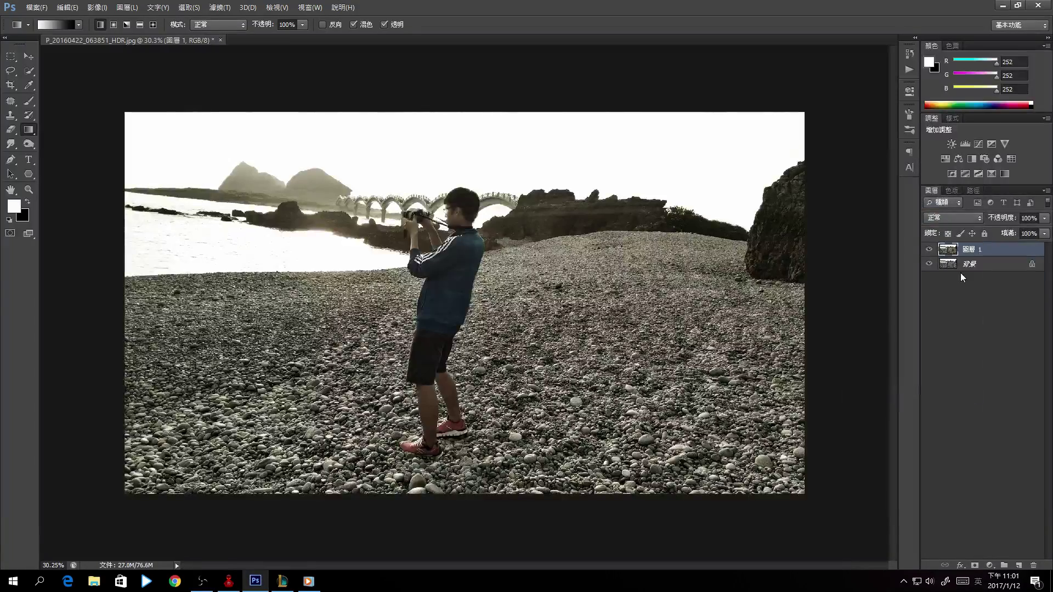
key(m)
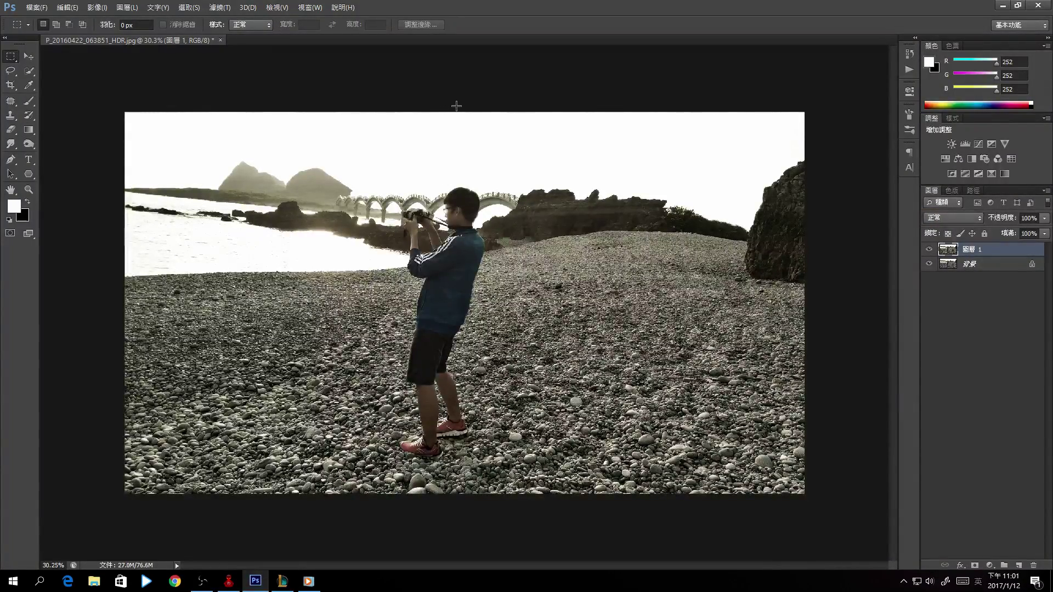
drag(456, 106, 812, 496)
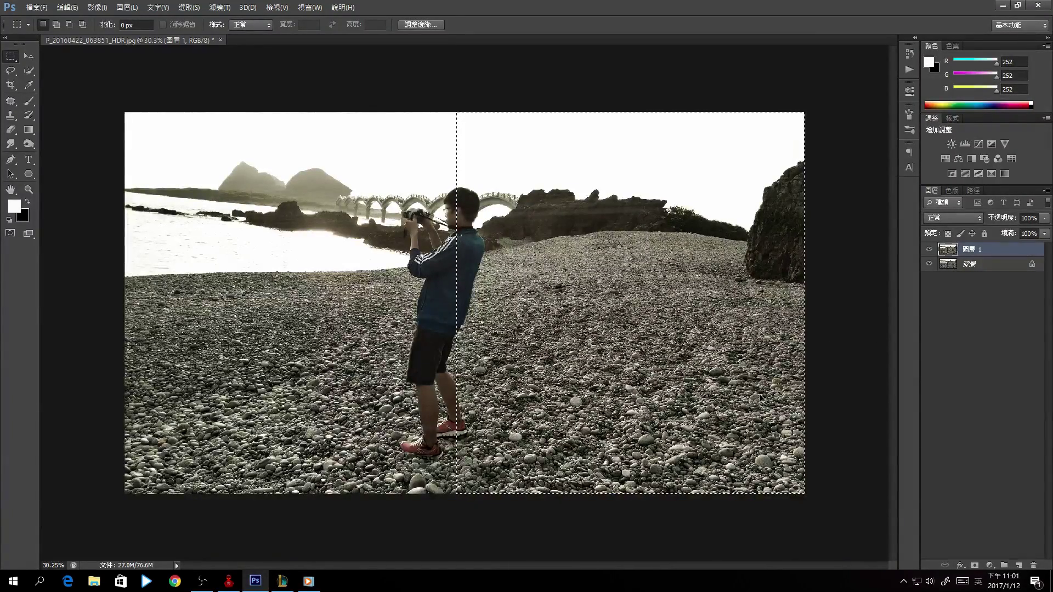
key(ctrl+j)
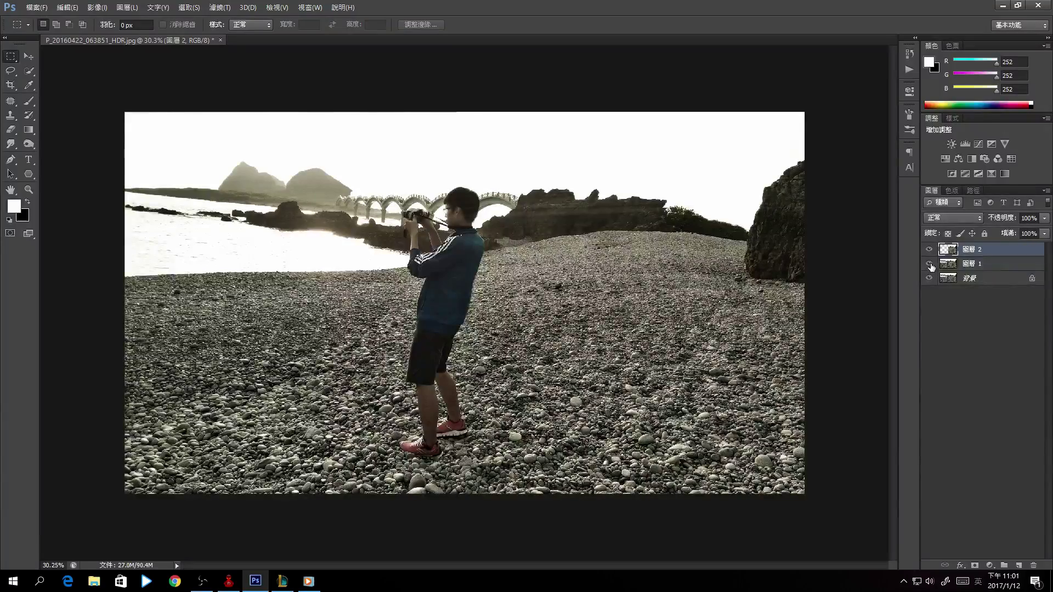
click(930, 264)
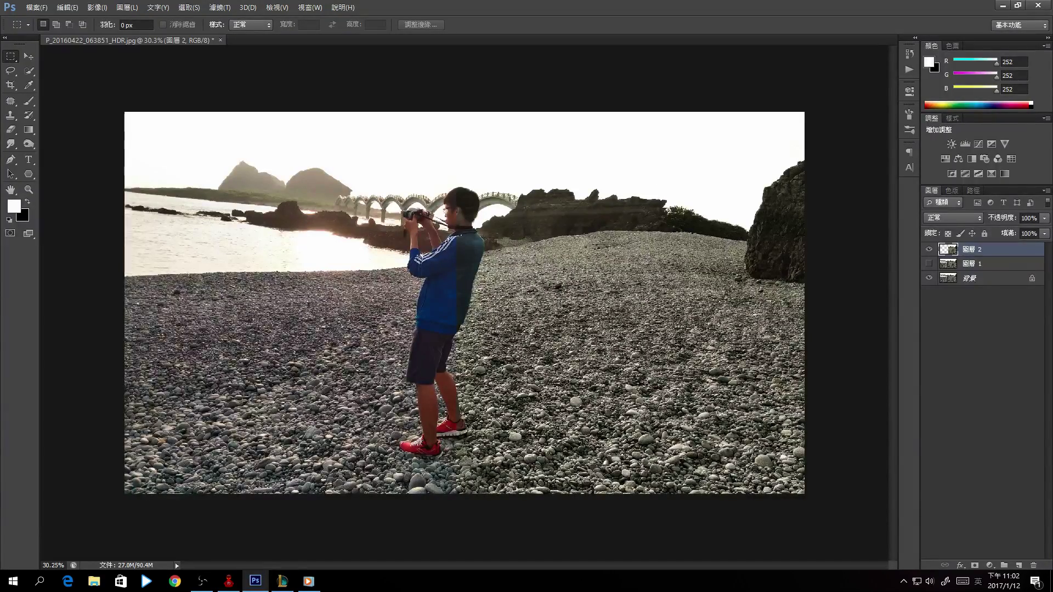
scroll(494, 312, up, 3)
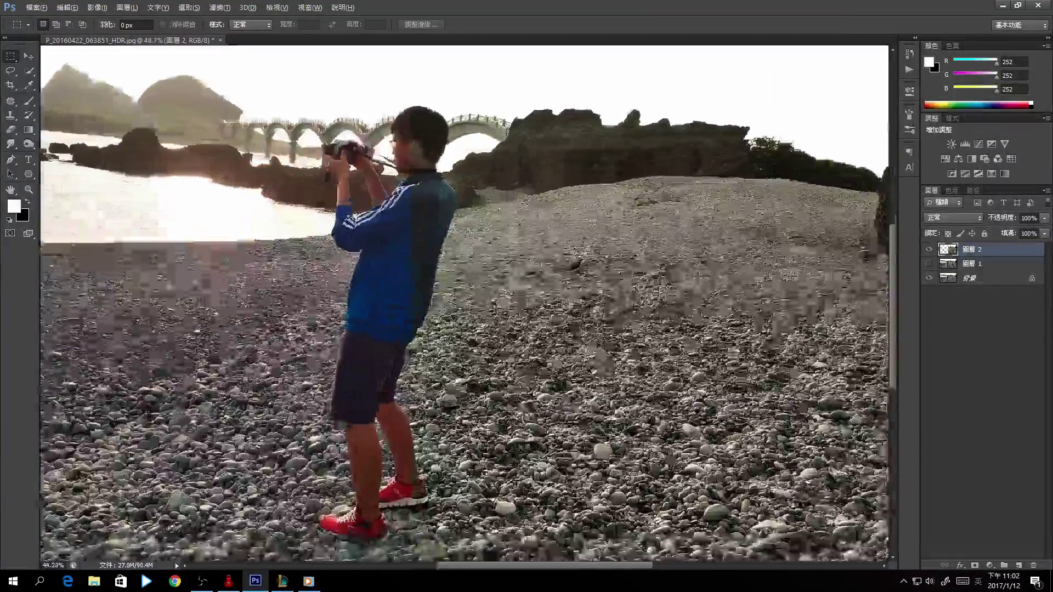
scroll(425, 253, up, 2)
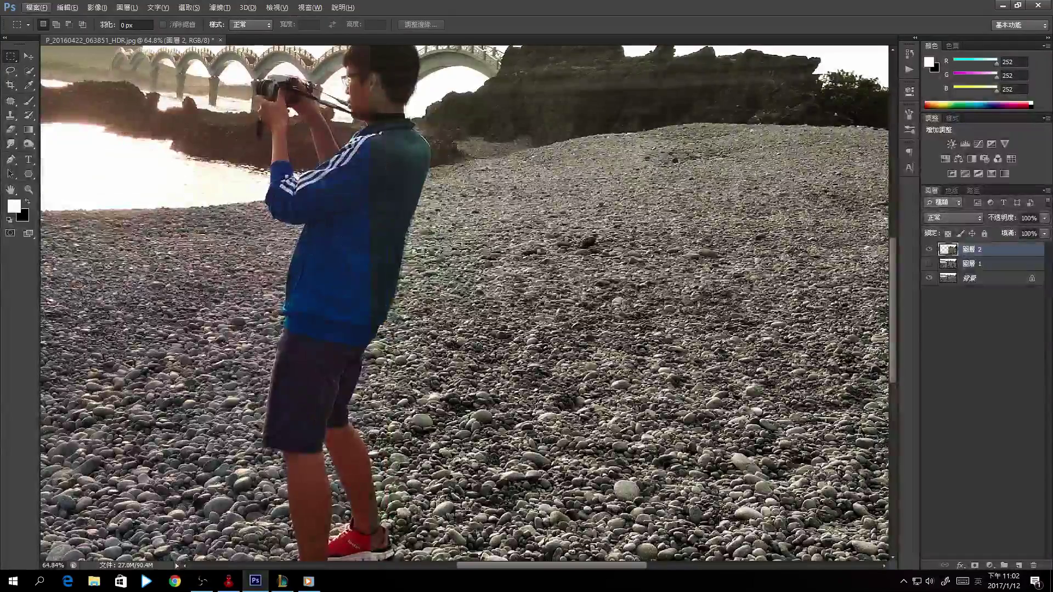
scroll(425, 252, down, 5)
click(928, 264)
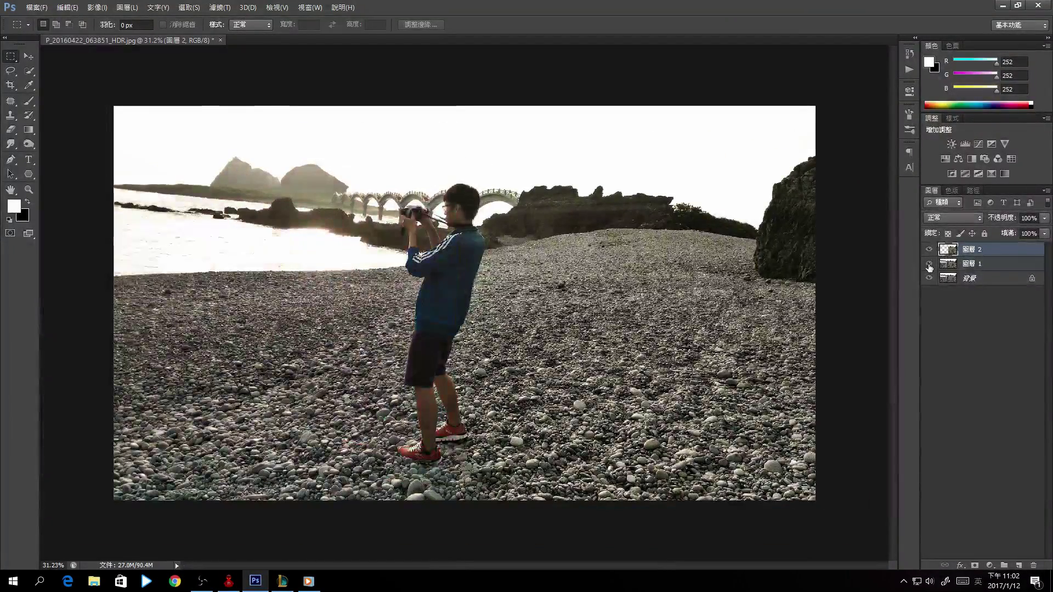